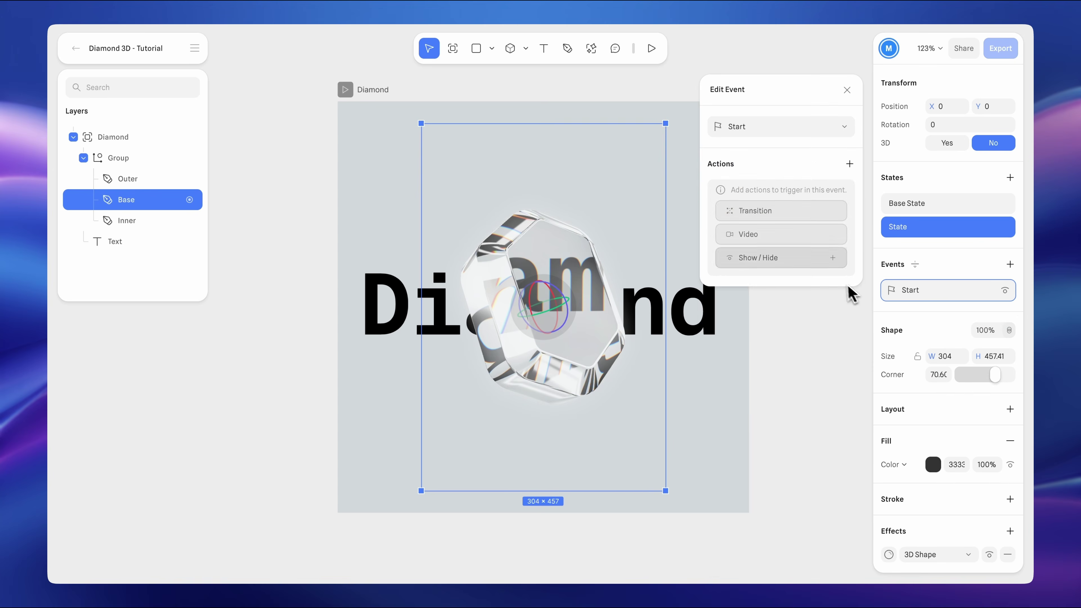
# - Review the finished demo's start-event transition, the Base shape's movement and the Shape 2 layer
pyautogui.click(789, 203)
pyautogui.click(778, 266)
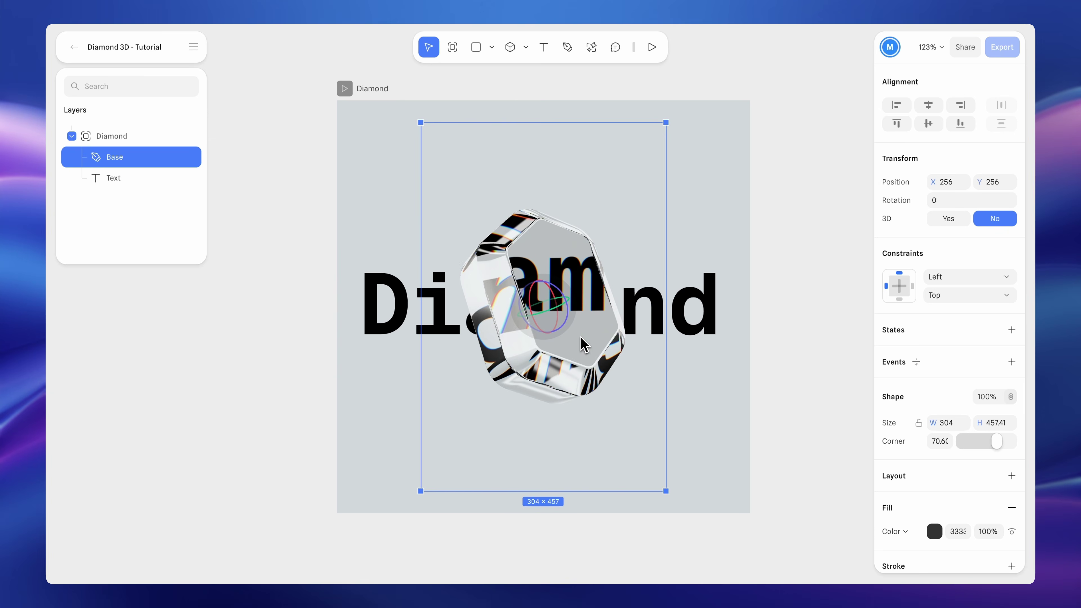
pyautogui.moveTo(586, 338); pyautogui.dragTo(700, 309)
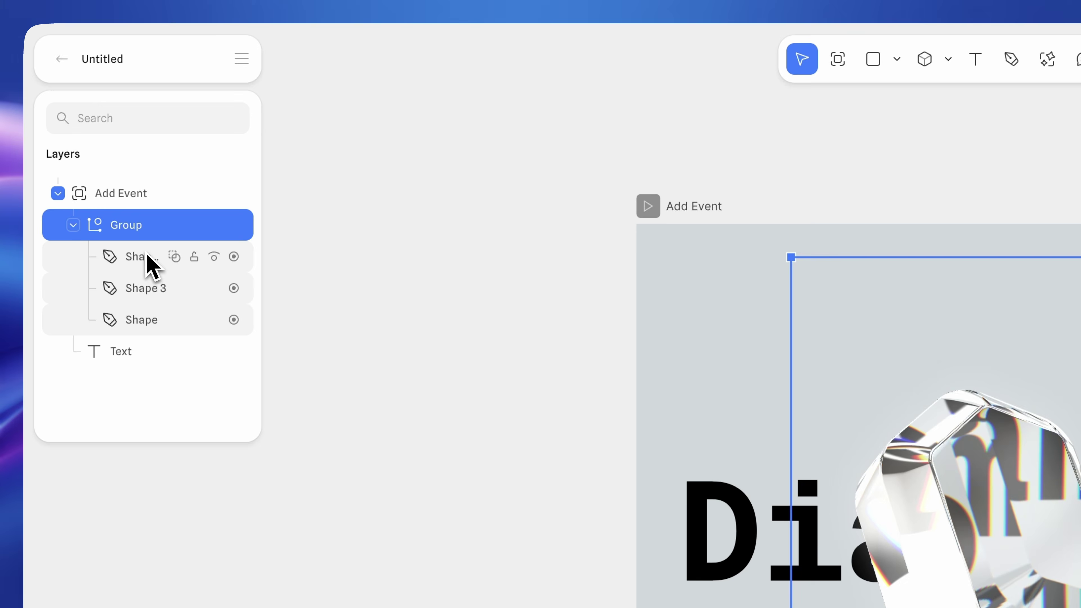
pyautogui.click(148, 256)
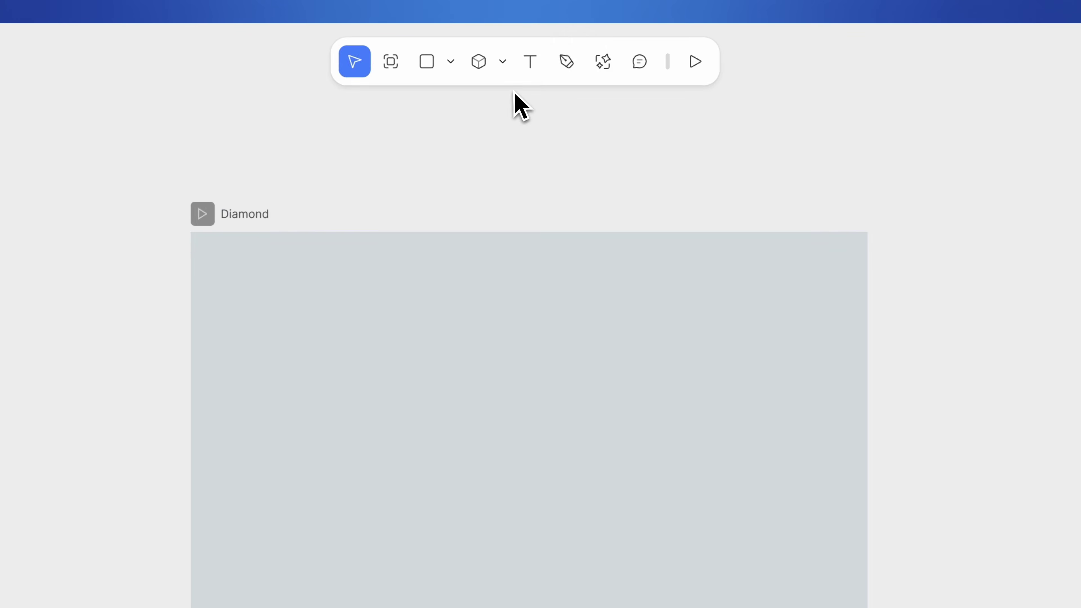
# - Draw a closed hexagon outline in the Diamond frame with the Pen tool
pyautogui.click(562, 43)
pyautogui.click(522, 329)
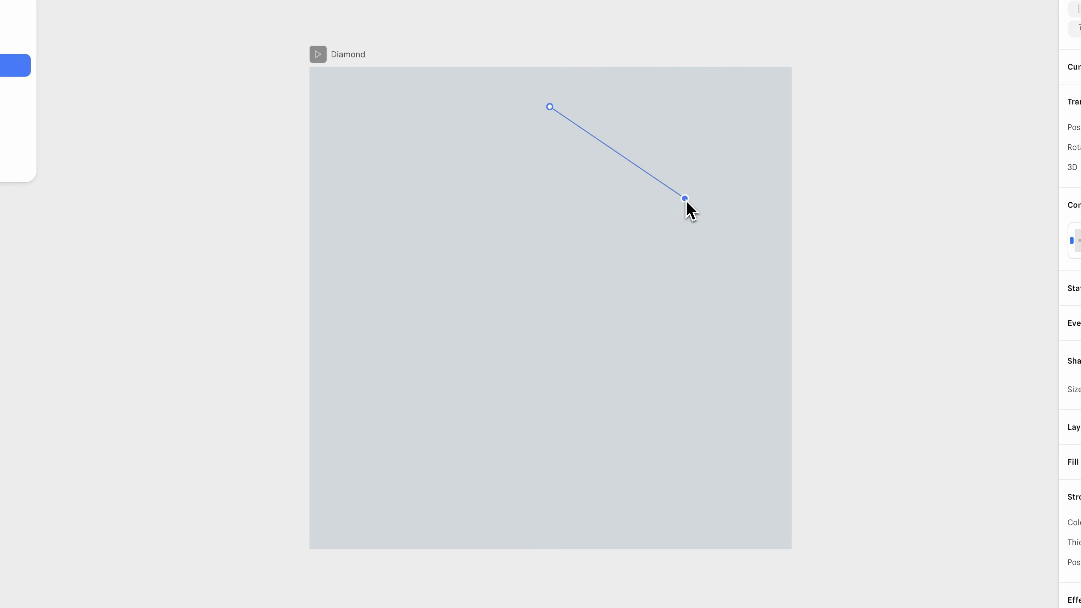
pyautogui.click(742, 477)
pyautogui.click(683, 431)
pyautogui.click(584, 488)
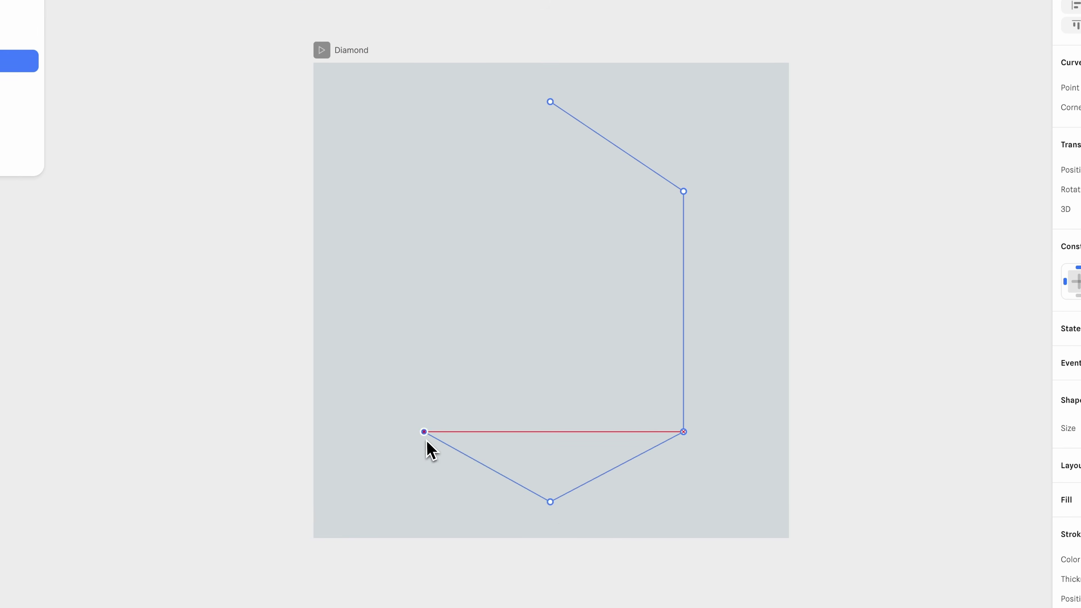
pyautogui.click(549, 102)
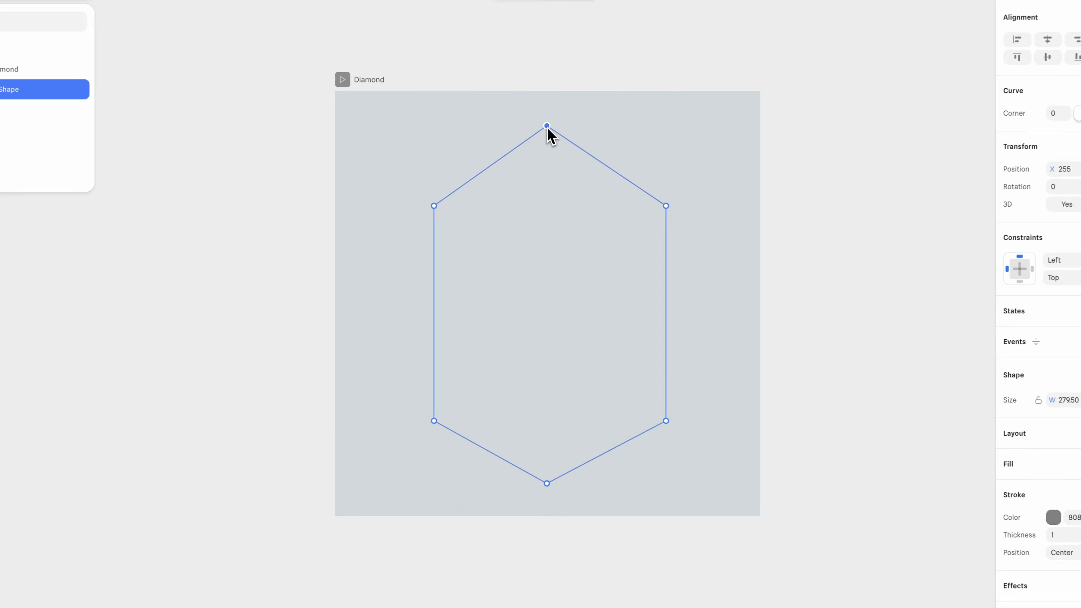
pyautogui.click(574, 41)
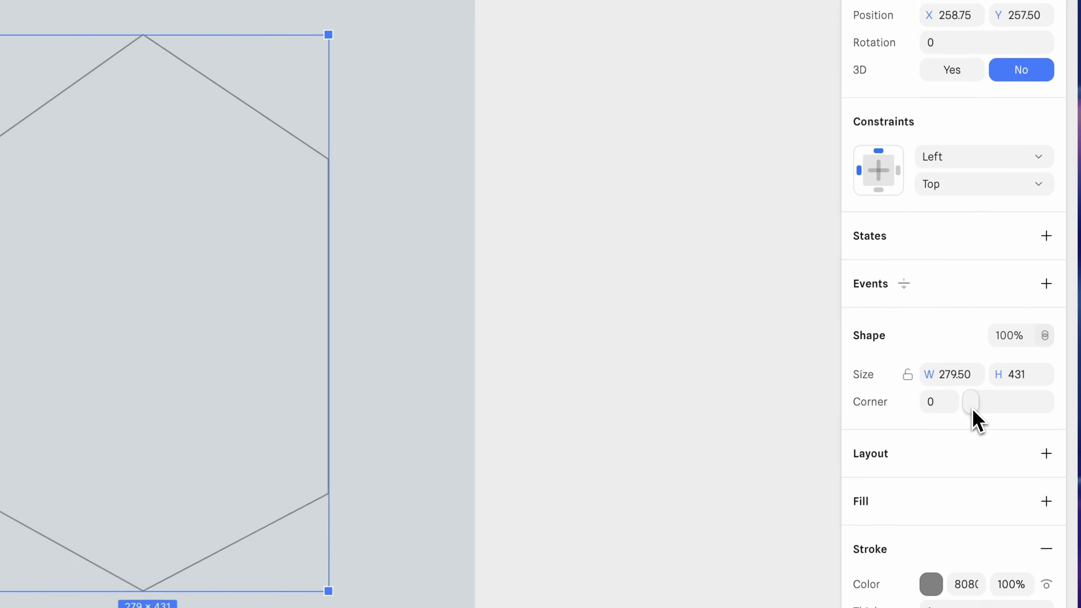
# - Round the hexagon's corners to about 70, give it a dark fill and remove its stroke
pyautogui.moveTo(982, 364); pyautogui.dragTo(1011, 366)
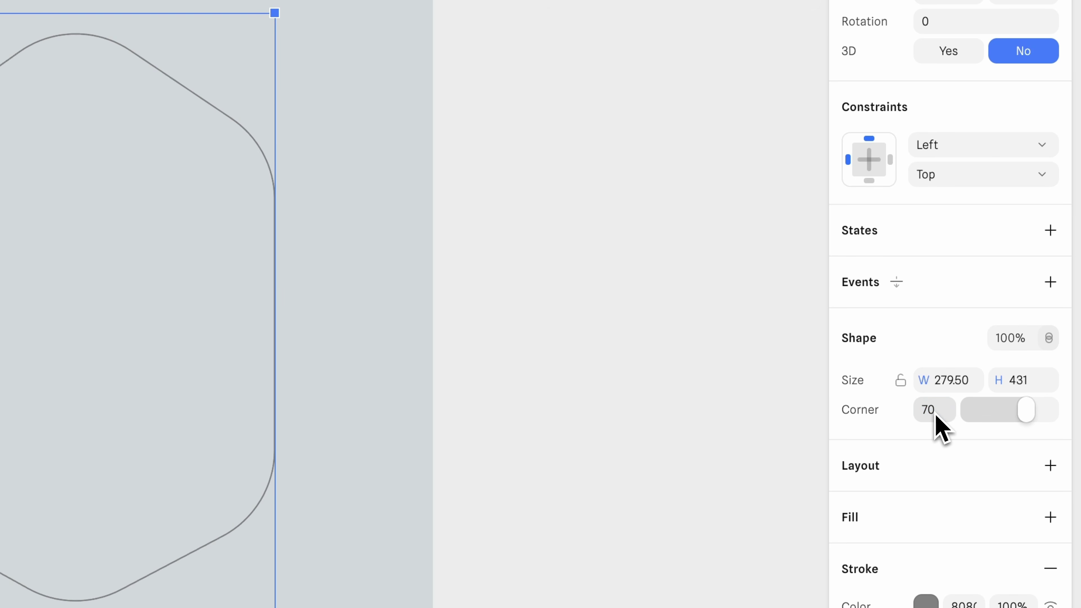
pyautogui.click(1050, 517)
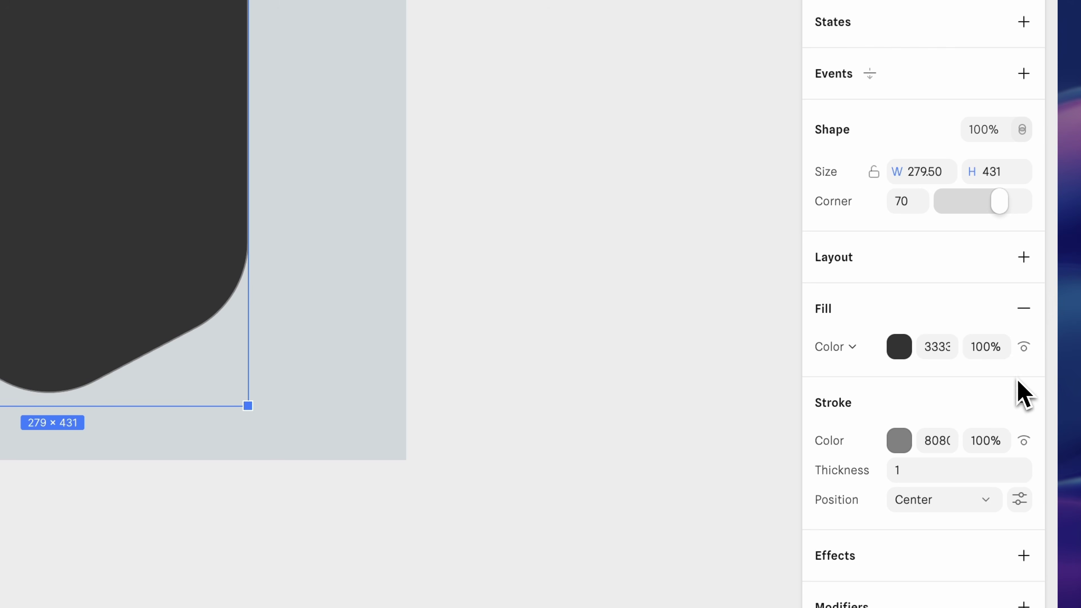
pyautogui.click(1023, 402)
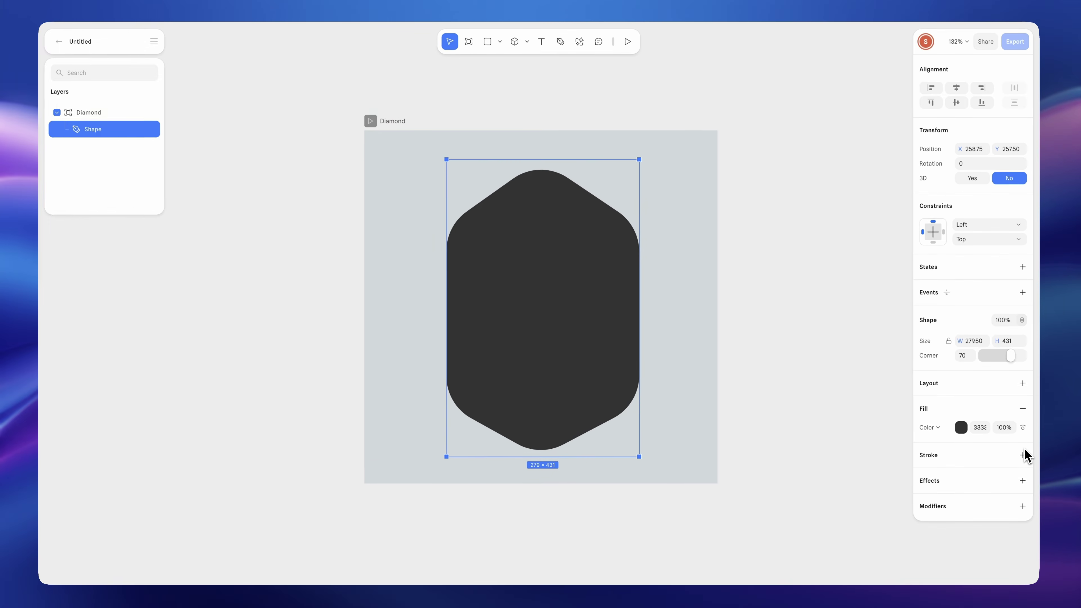
# - Resize the hexagon to 304 × 457 and centre it in the frame
pyautogui.moveTo(248, 190); pyautogui.dragTo(265, 189)
pyautogui.moveTo(698, 356); pyautogui.dragTo(714, 357)
pyautogui.moveTo(606, 524); pyautogui.dragTo(606, 556)
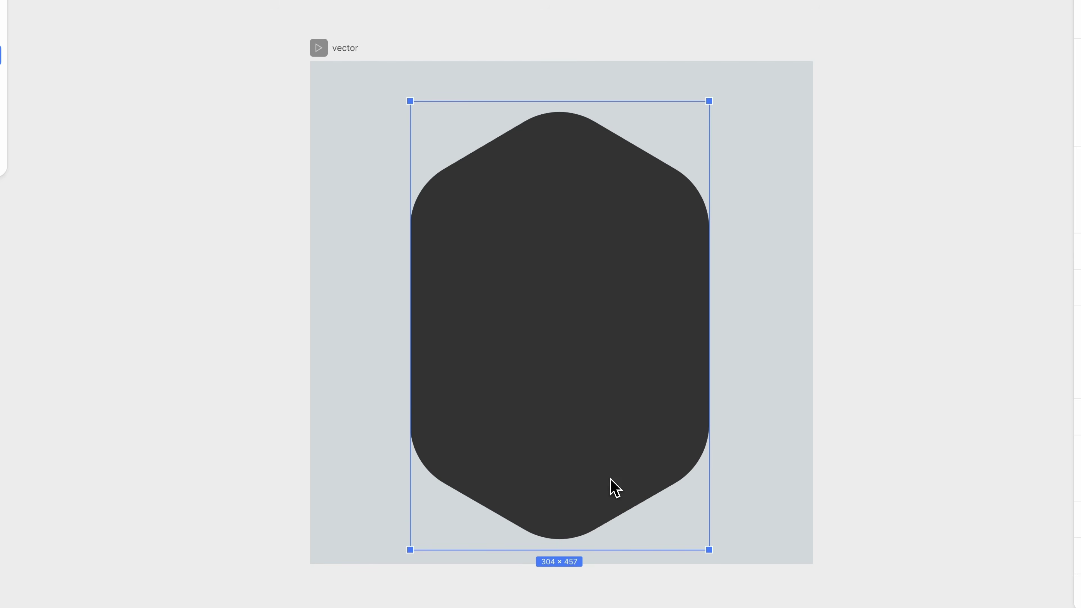
pyautogui.moveTo(610, 478); pyautogui.dragTo(611, 467)
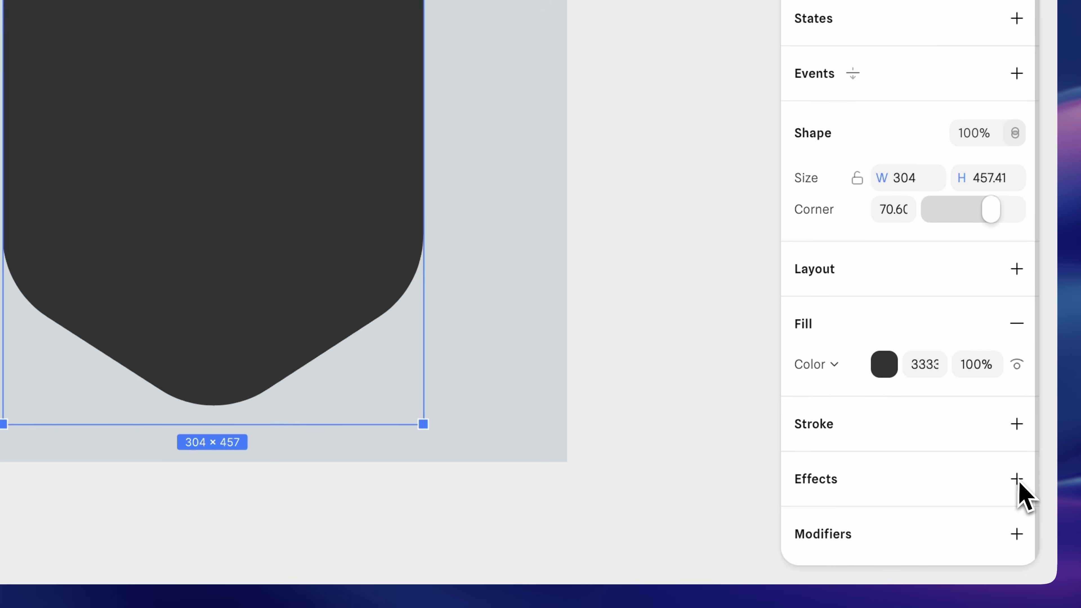
# - Add an effect to the hexagon and make it a 3D Shape
pyautogui.click(1012, 523)
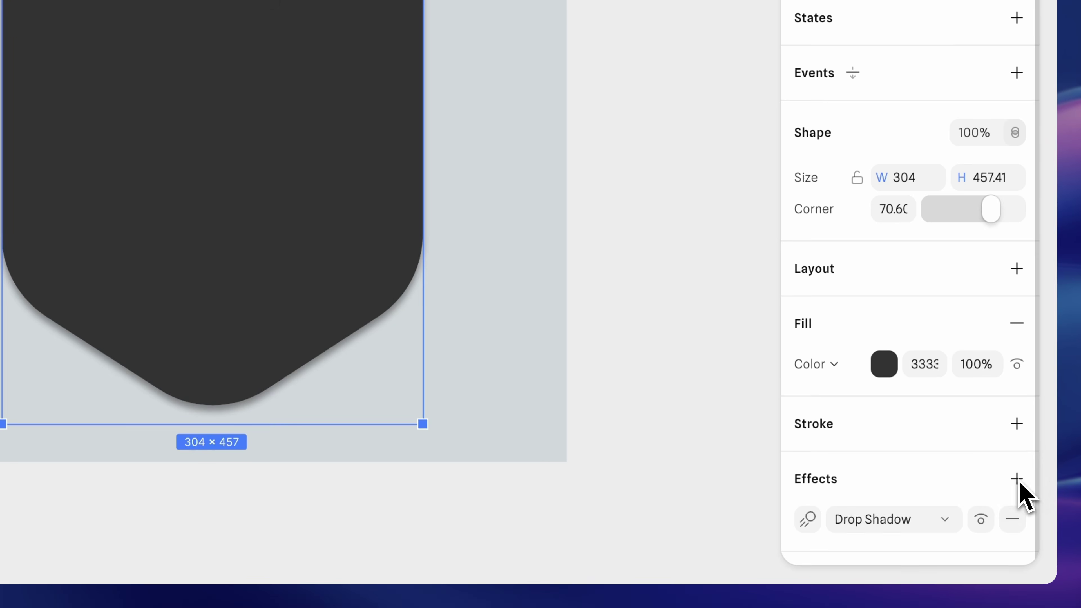
pyautogui.click(902, 528)
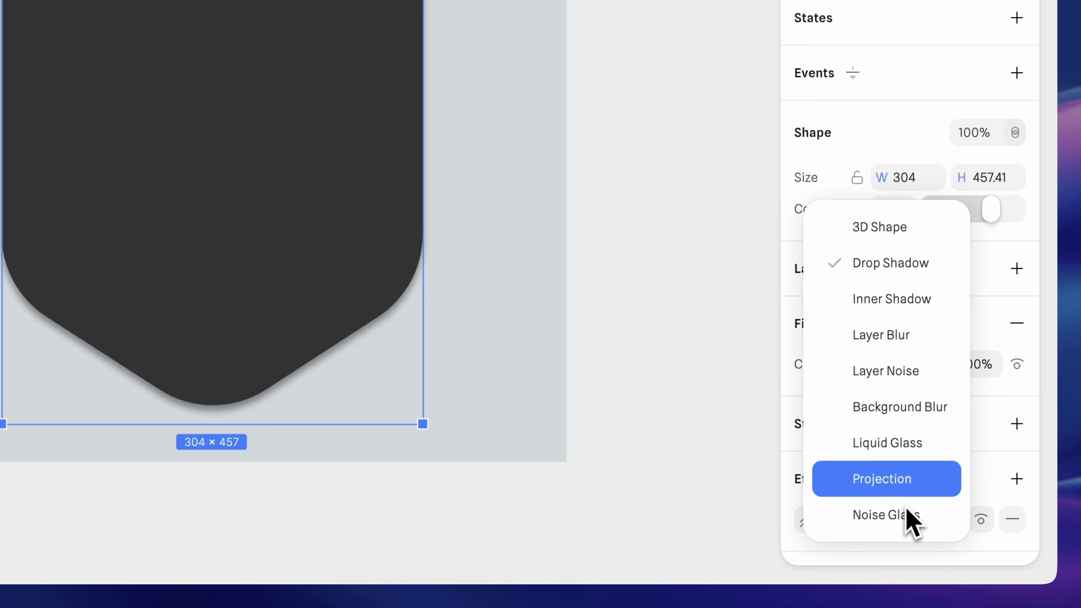
pyautogui.click(938, 238)
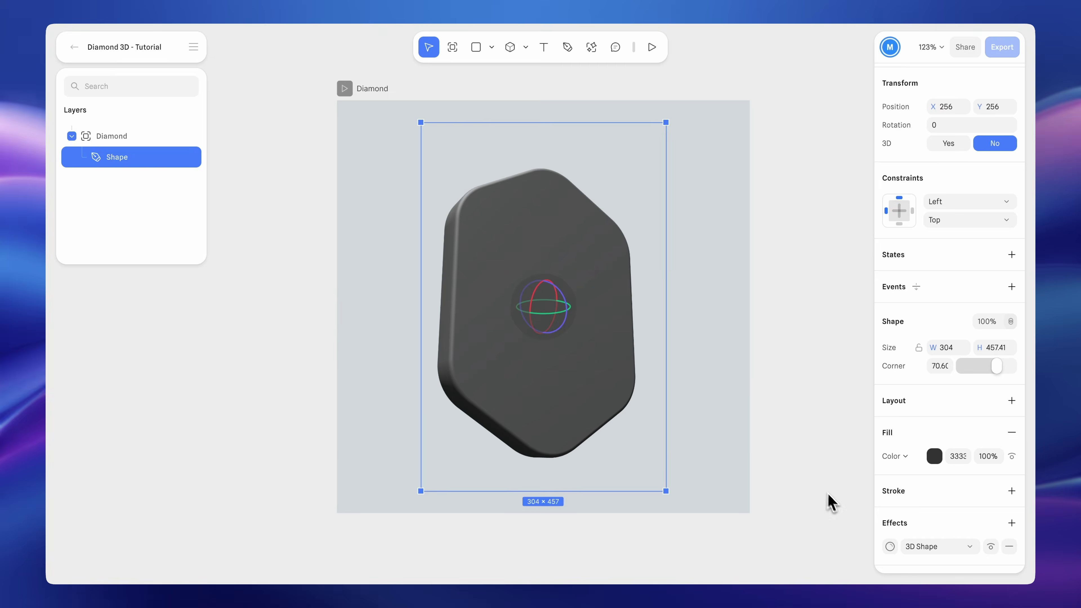
# - Set the 3D shape's scale to 3.30 and its depth to about 210
pyautogui.click(890, 546)
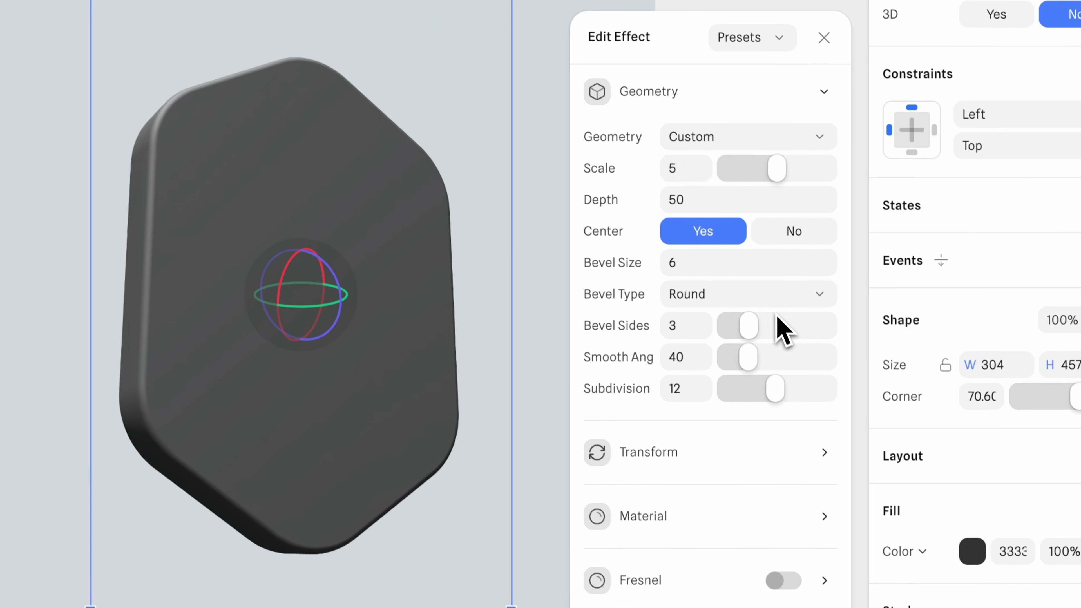
pyautogui.click(723, 219)
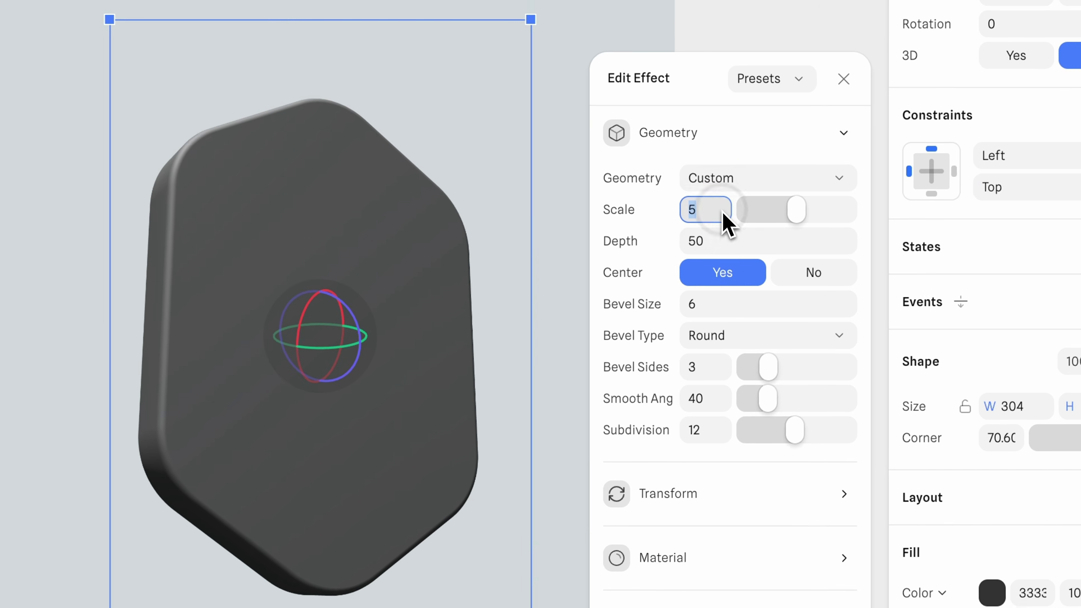
pyautogui.press('BackSpace')
pyautogui.write('3.3')
pyautogui.press('Return')
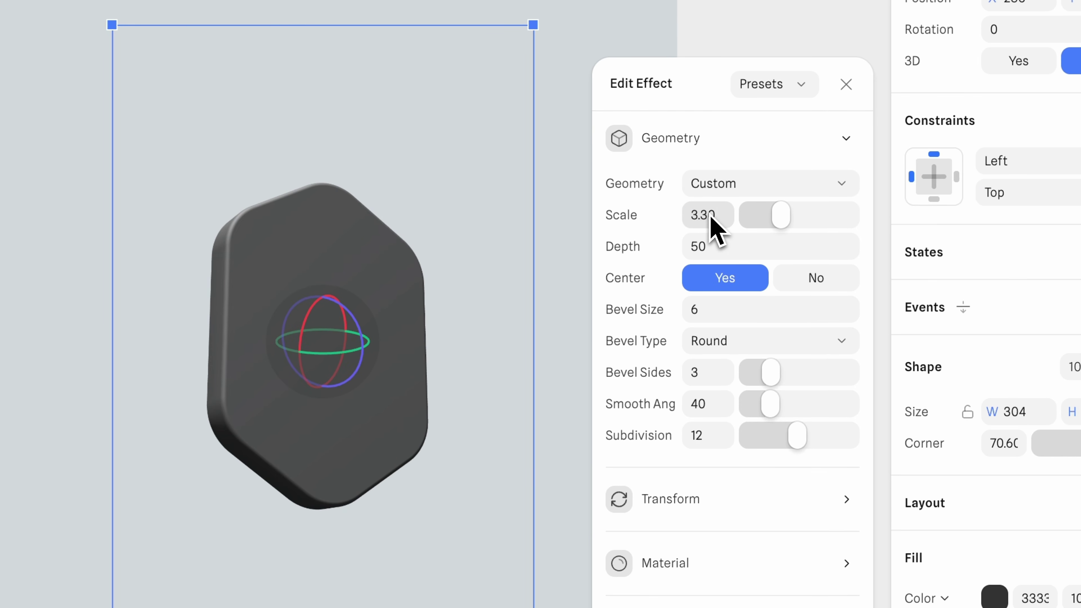
pyautogui.moveTo(682, 247); pyautogui.dragTo(687, 247)
pyautogui.click(706, 256)
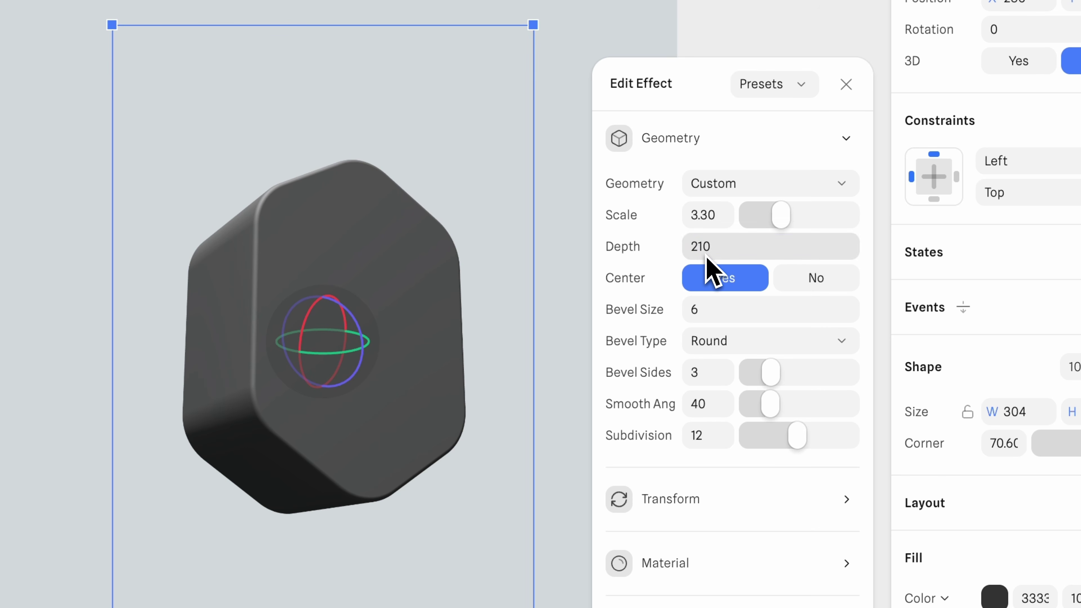
# - Enlarge the bevel to 52 with a Flat (Rounded) type at 0.16 roundness
pyautogui.moveTo(688, 311); pyautogui.dragTo(692, 309)
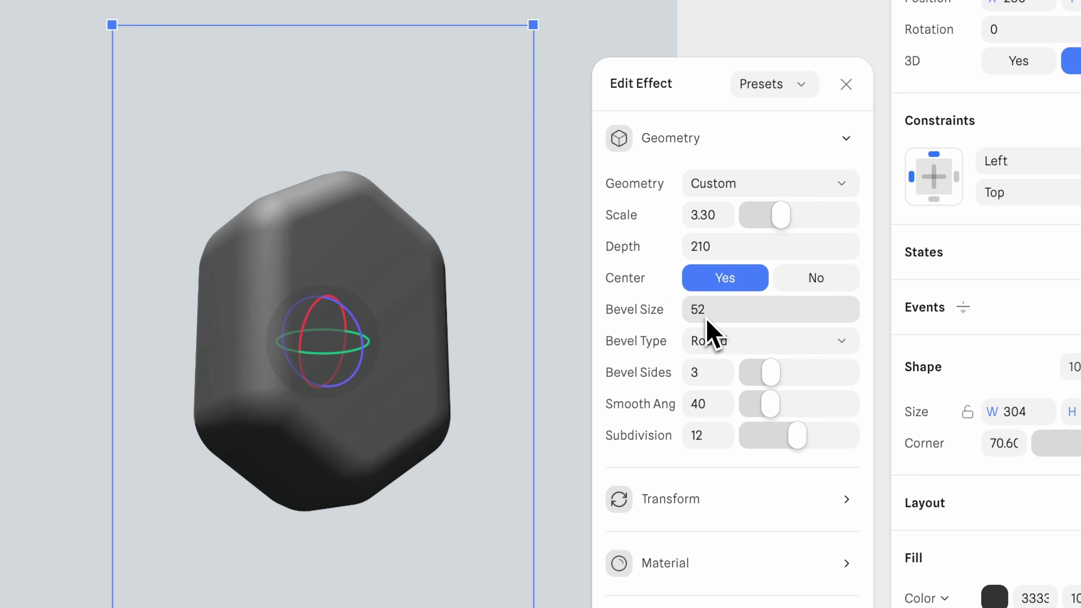
pyautogui.click(748, 345)
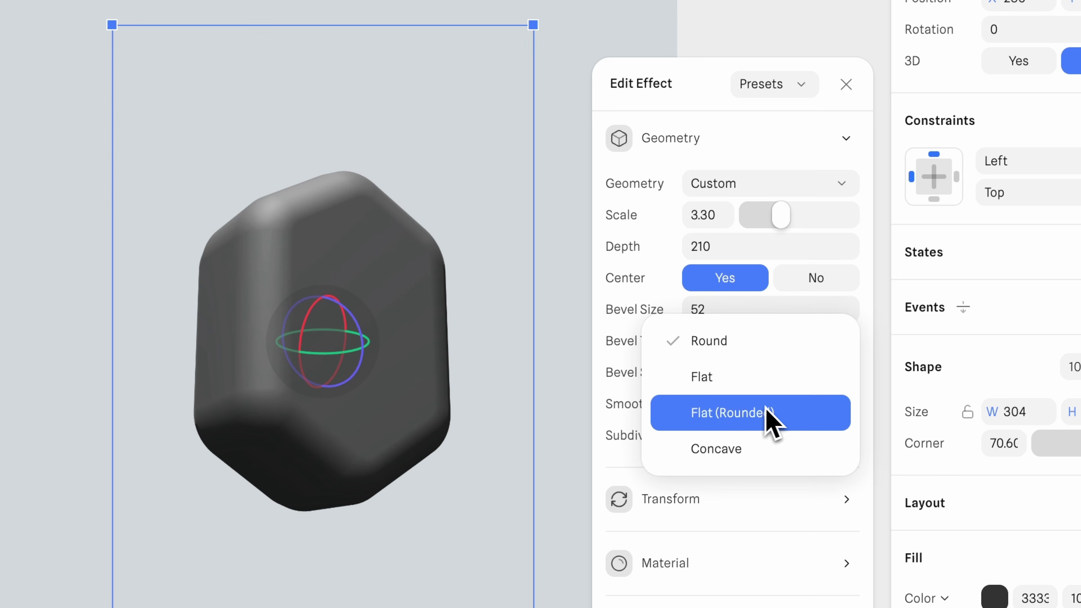
pyautogui.click(784, 422)
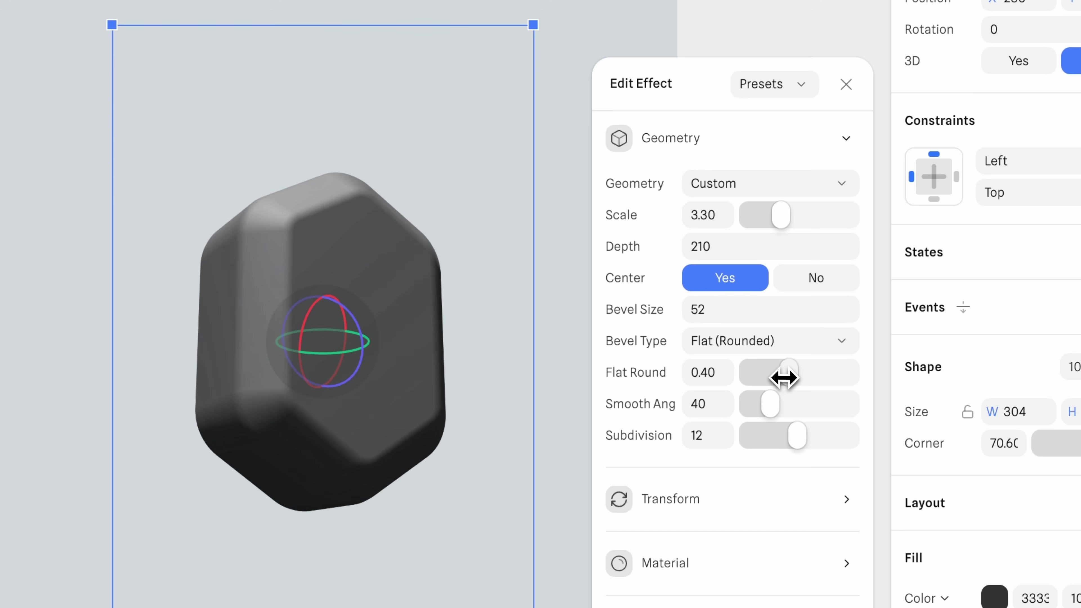
pyautogui.moveTo(784, 378); pyautogui.dragTo(764, 379)
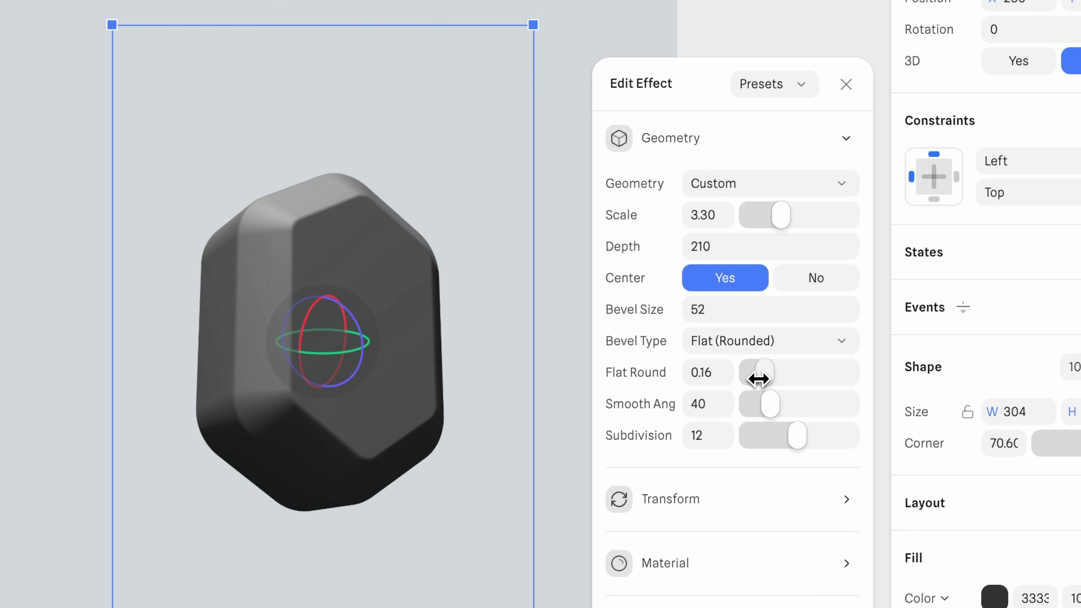
# - Roughly tilt the 3D hexagon by hand using the effect's Transform rotation
pyautogui.click(845, 138)
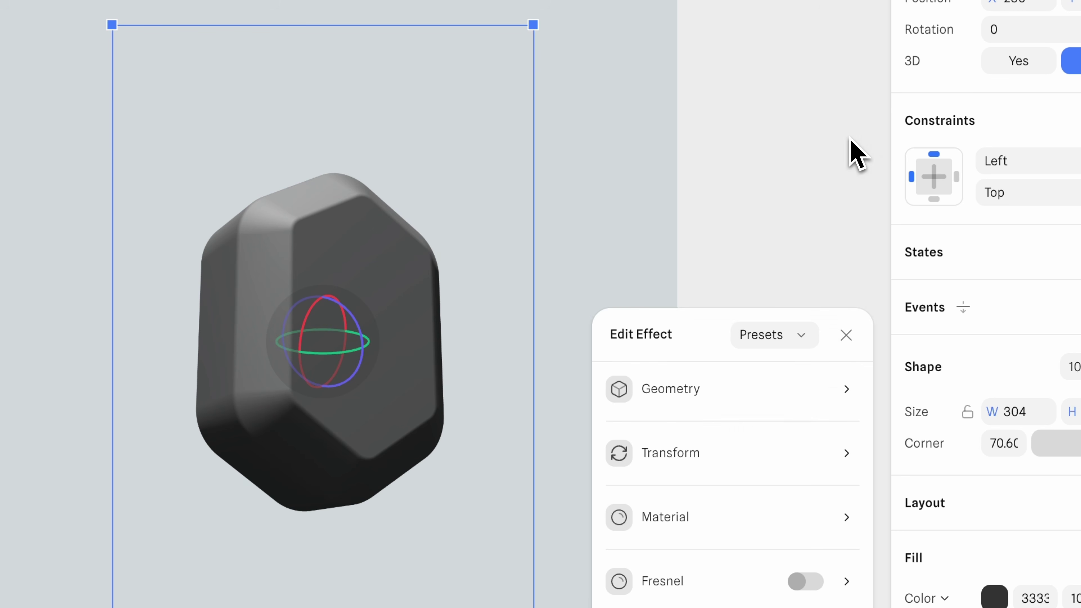
pyautogui.click(820, 468)
pyautogui.moveTo(368, 374); pyautogui.dragTo(366, 322)
pyautogui.moveTo(455, 272); pyautogui.dragTo(370, 238)
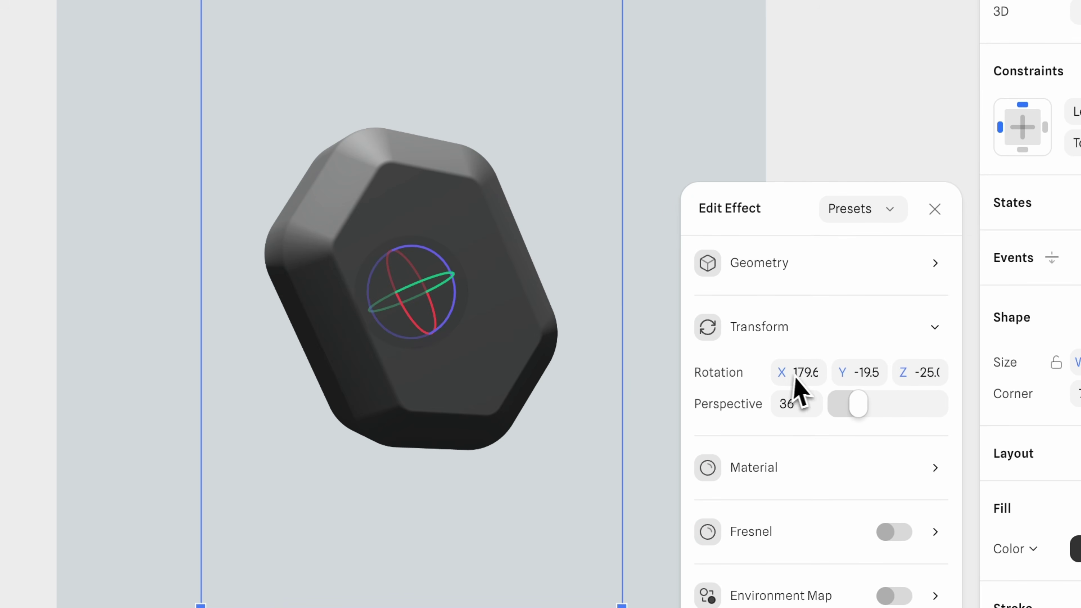
# - Set the hexagon's rotation exactly to X -20, Y 25 and Z 20
pyautogui.click(811, 373)
pyautogui.write('-20')
pyautogui.press('Return')
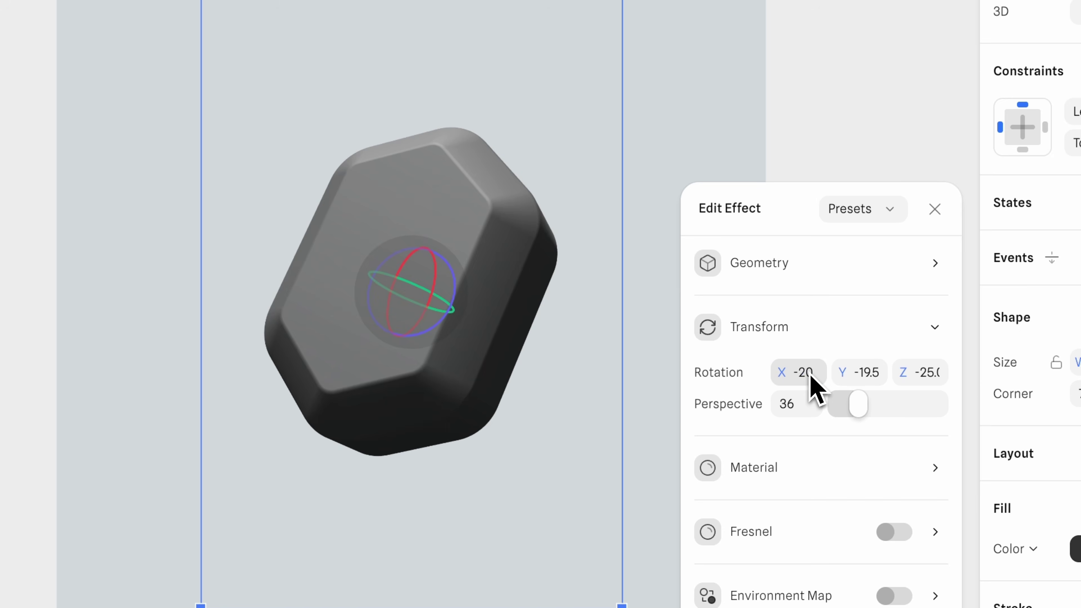
pyautogui.click(865, 374)
pyautogui.write('25')
pyautogui.press('Return')
pyautogui.click(741, 324)
pyautogui.press('Return')
# - Add the text 'Diamond' and move its layer beneath the gem shape
pyautogui.press('Escape')
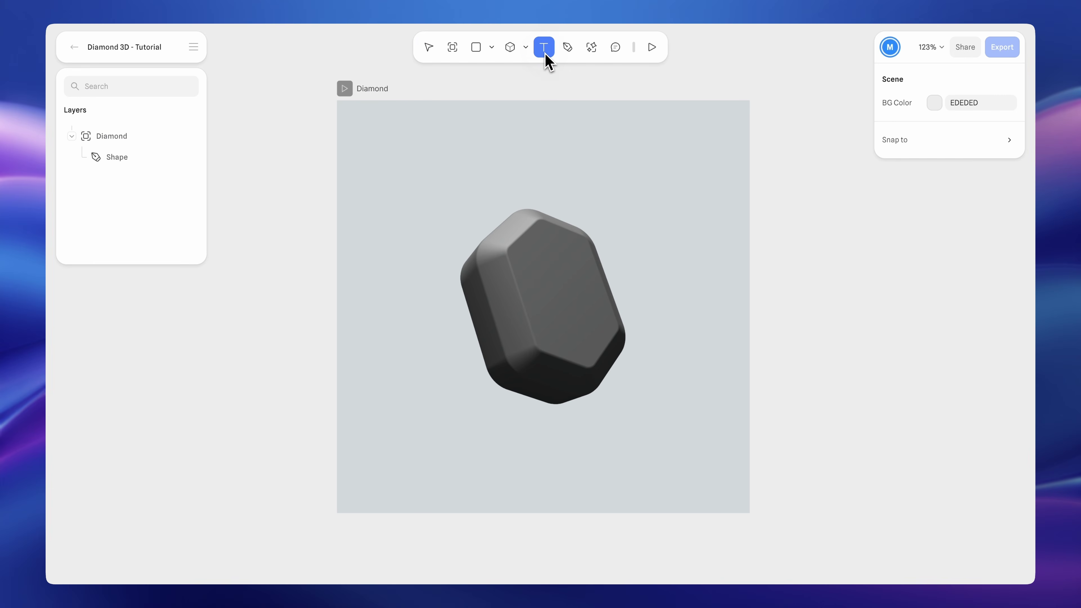
pyautogui.click(426, 223)
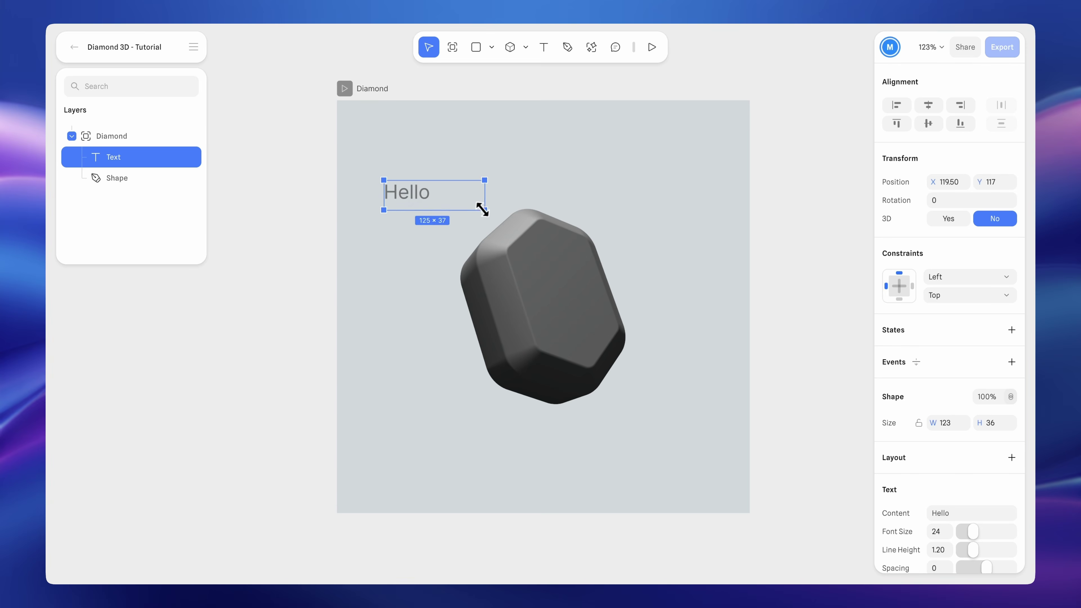
pyautogui.write('Diamond')
pyautogui.scroll(-5, 945, 348)
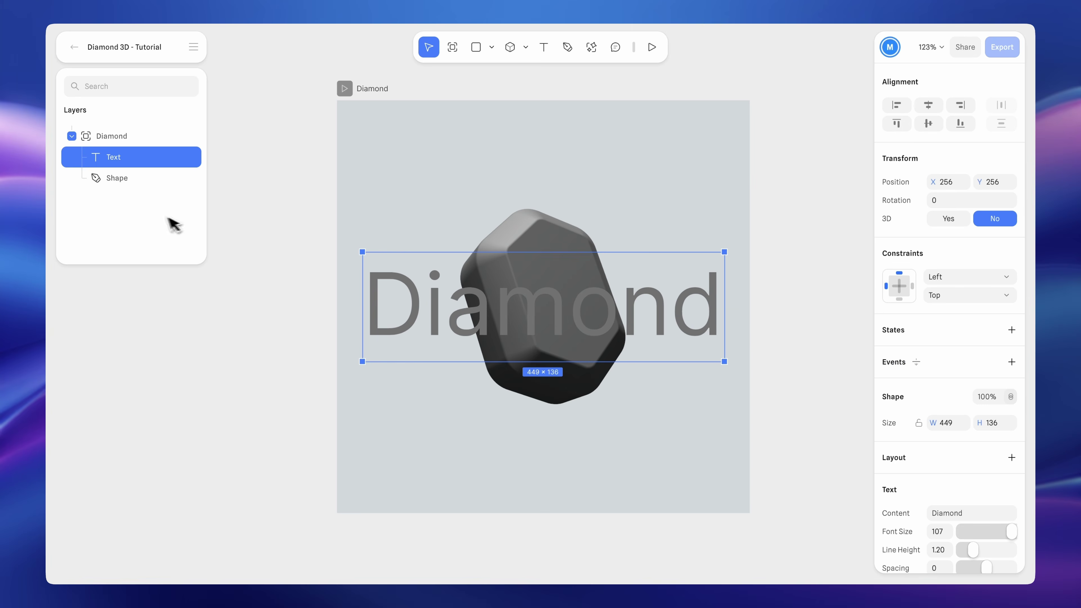
pyautogui.moveTo(113, 198); pyautogui.dragTo(109, 197)
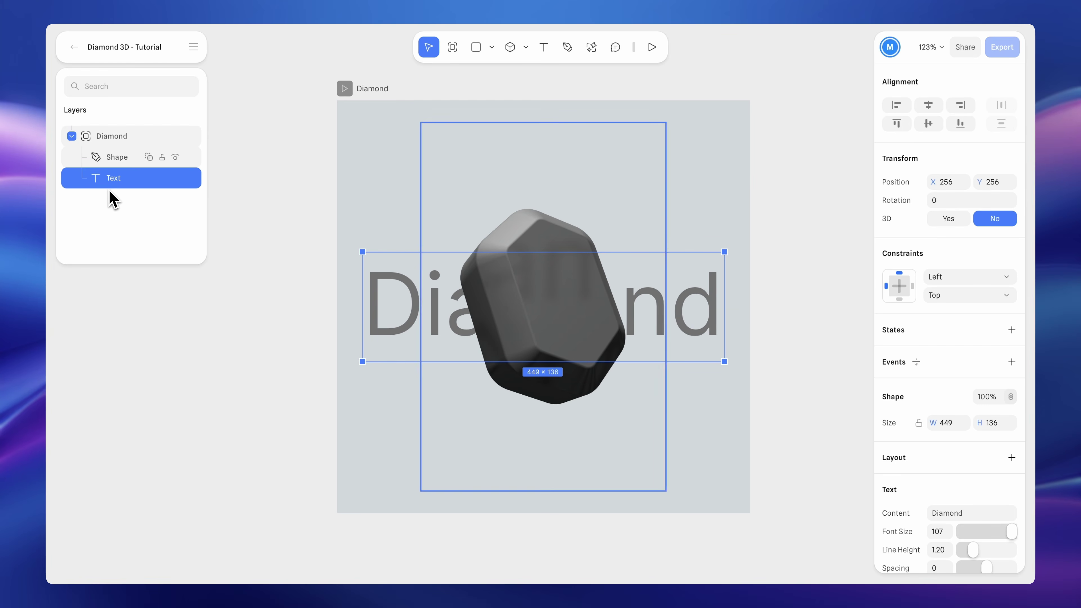
pyautogui.scroll(-5, 924, 438)
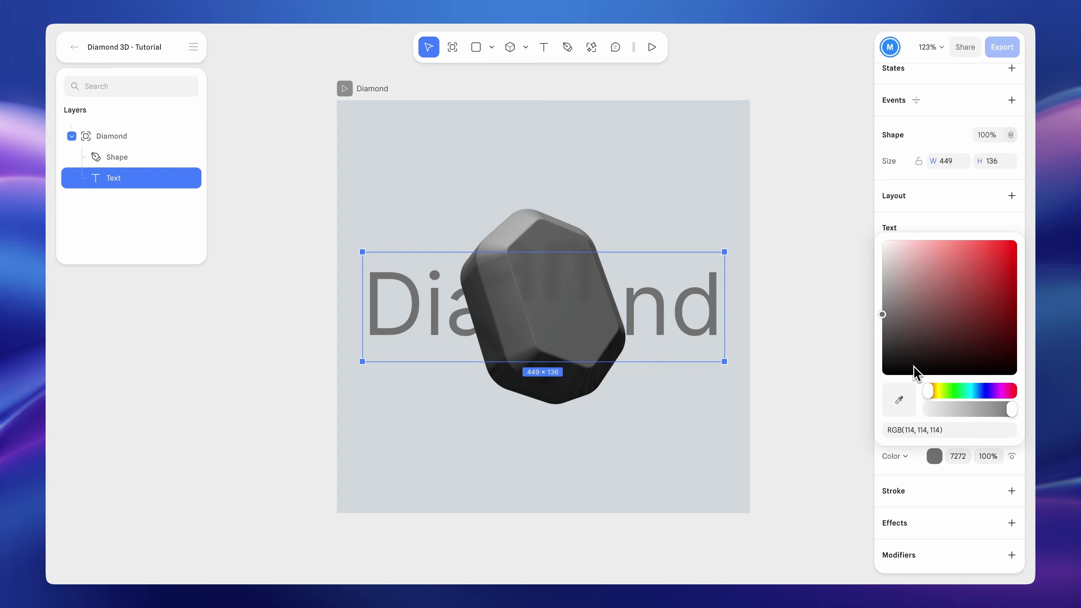
# - Make the Diamond text black in Geist Mono, Bold weight
pyautogui.click(934, 455)
pyautogui.click(909, 367)
pyautogui.click(920, 476)
pyautogui.click(983, 326)
pyautogui.click(830, 325)
pyautogui.write('Geist')
pyautogui.click(816, 378)
pyautogui.click(968, 345)
pyautogui.click(766, 351)
# - Widen the text box so 'Diamond' fits on one line
pyautogui.moveTo(724, 361); pyautogui.dragTo(736, 362)
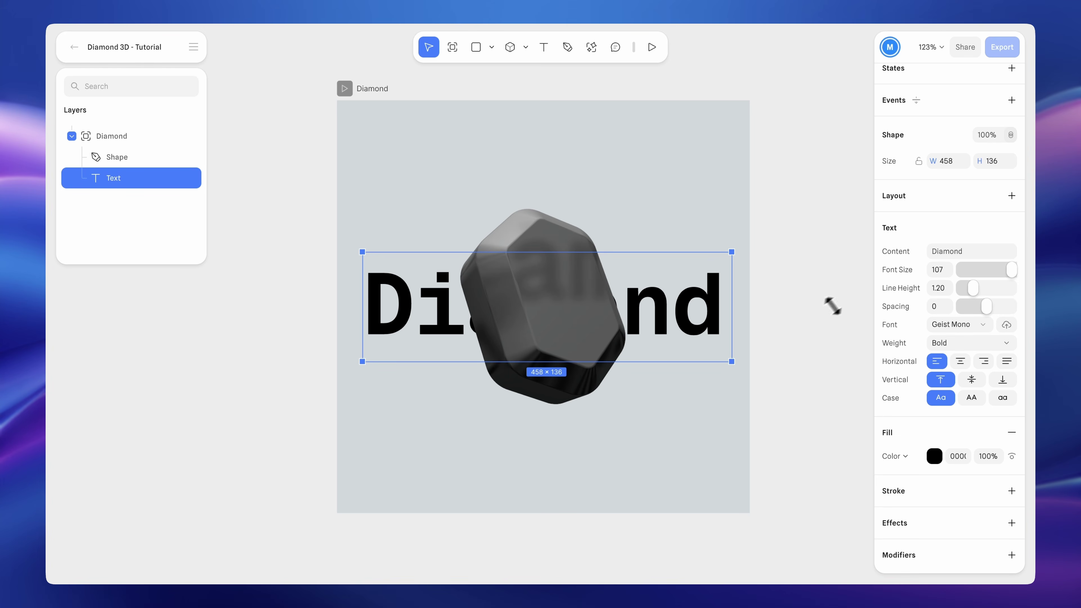
pyautogui.scroll(5, 965, 249)
pyautogui.hotkey('shift', 'Tab')
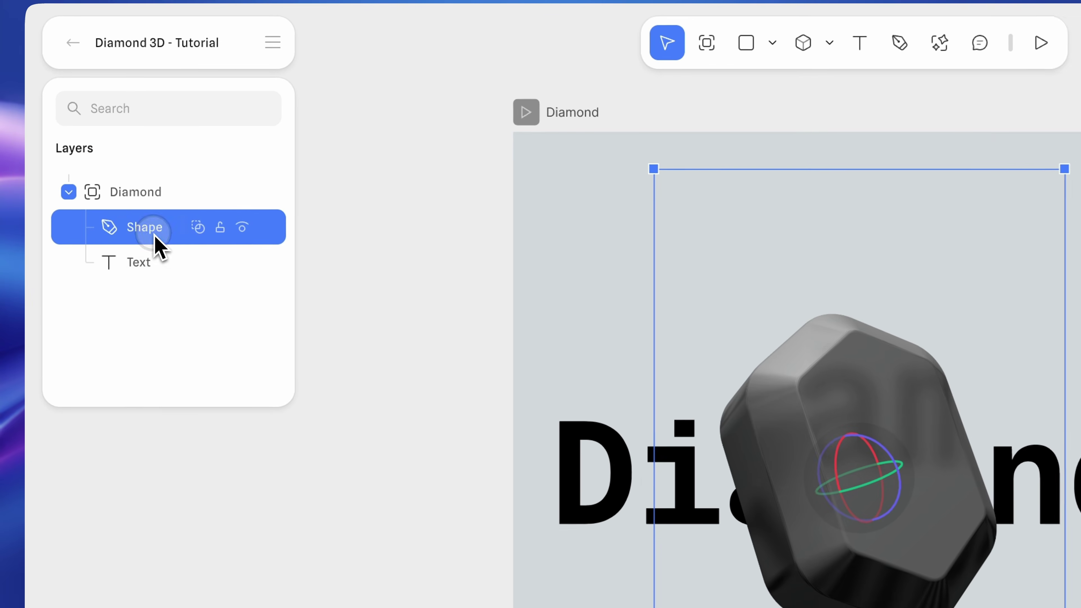
# - Rename the gem shape layer to Base
pyautogui.doubleClick(123, 161)
pyautogui.write('Base')
pyautogui.press('Return')
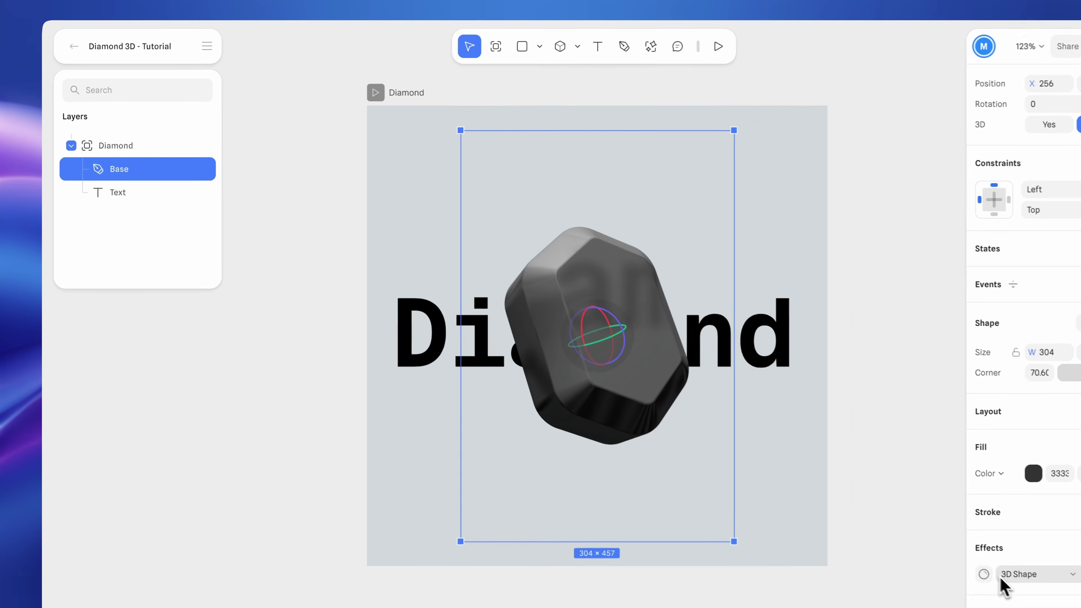
# - Make Base glass: roughness 0.07, glass 0.91, aberration 4, refraction 1.30, blur 0.09
pyautogui.click(891, 520)
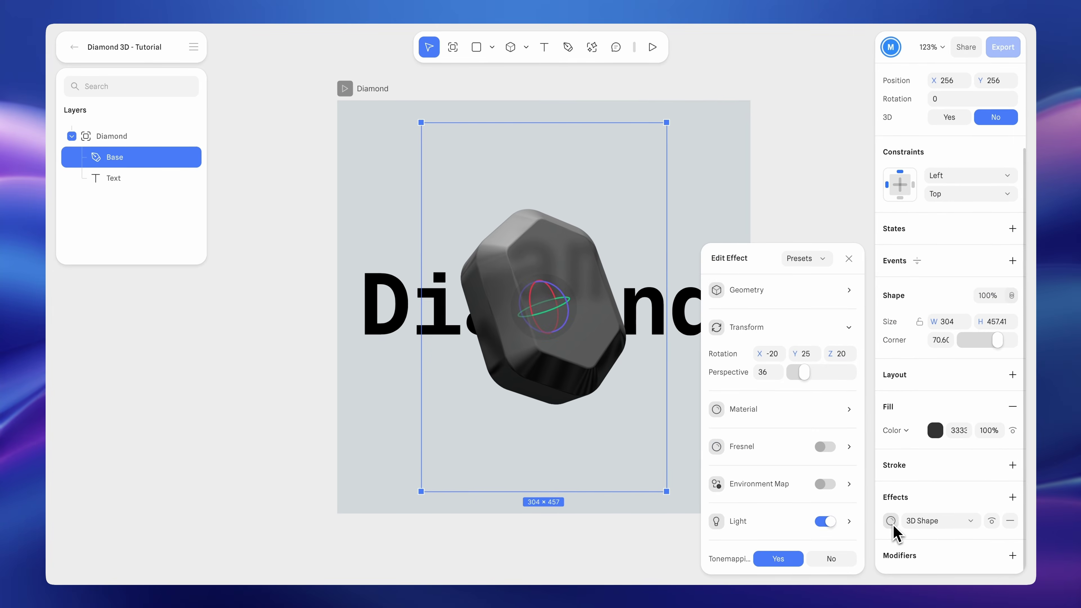
pyautogui.click(844, 329)
pyautogui.click(845, 409)
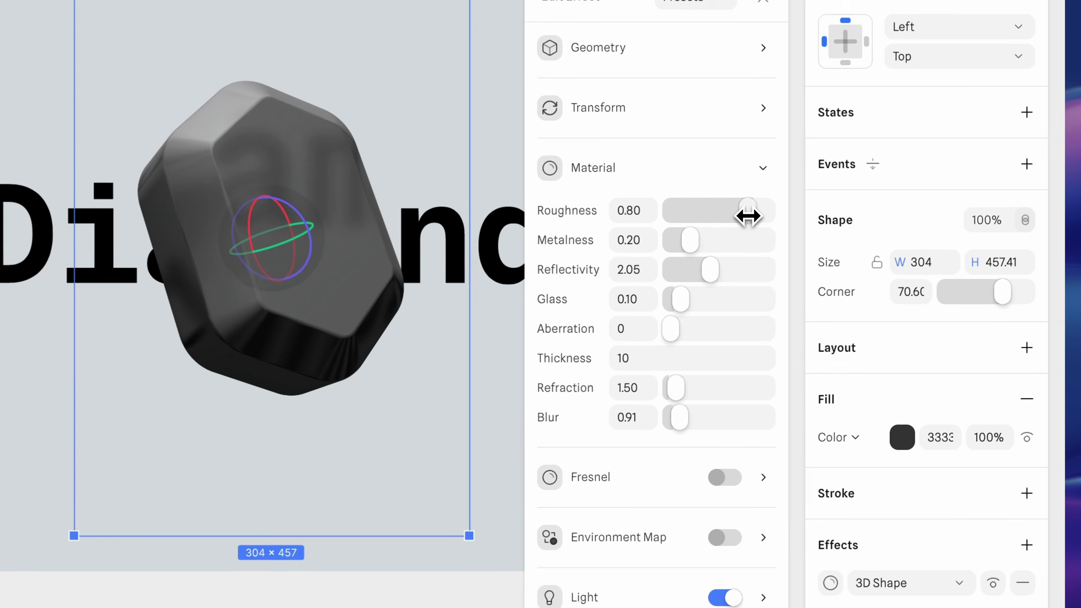
pyautogui.moveTo(836, 283); pyautogui.dragTo(801, 281)
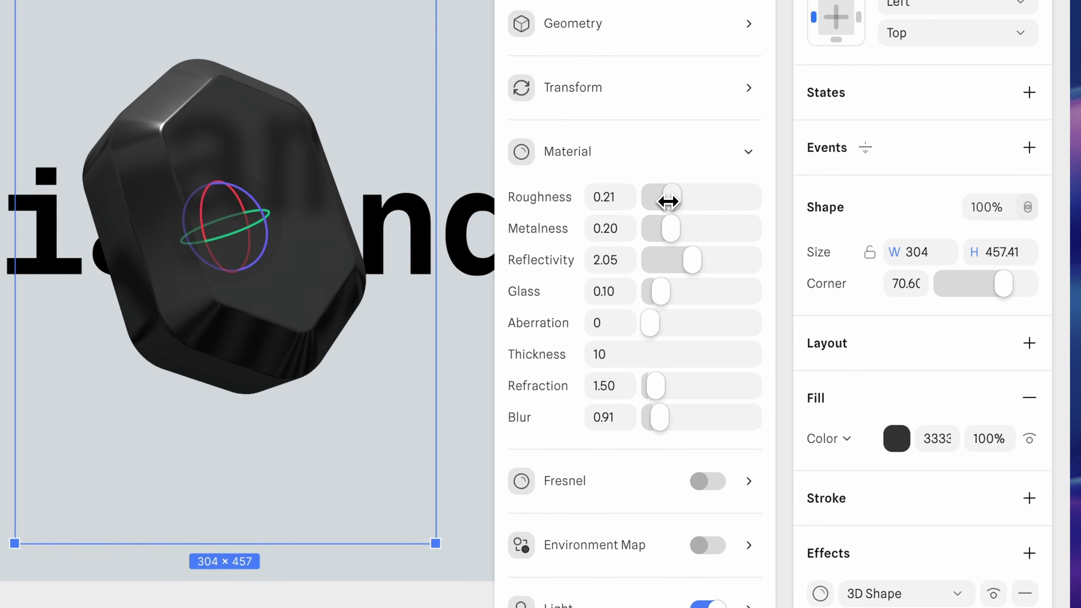
pyautogui.moveTo(668, 202); pyautogui.dragTo(654, 202)
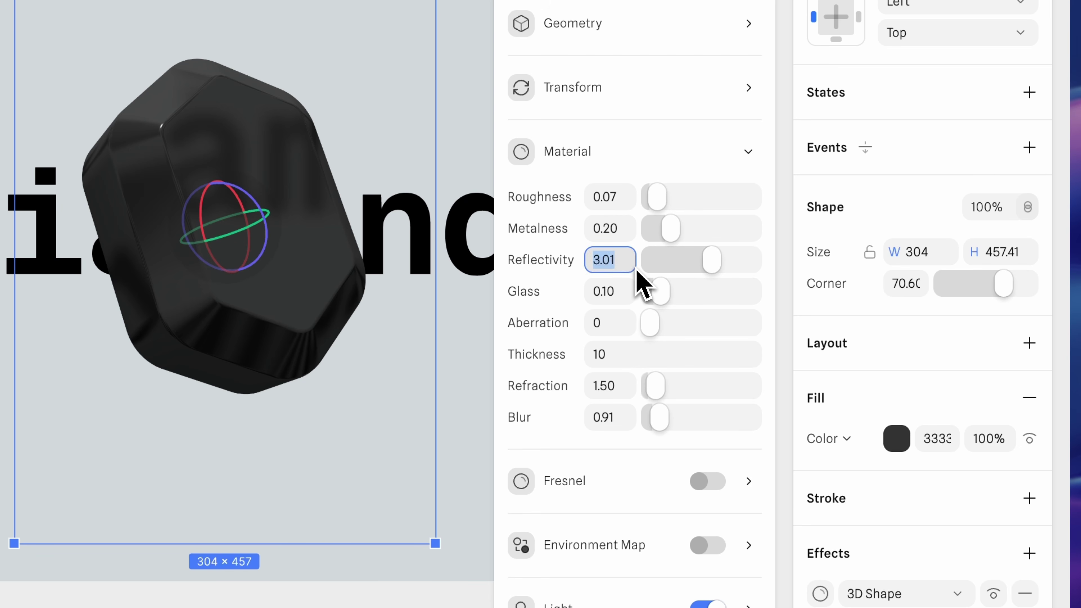
pyautogui.moveTo(659, 292); pyautogui.dragTo(741, 298)
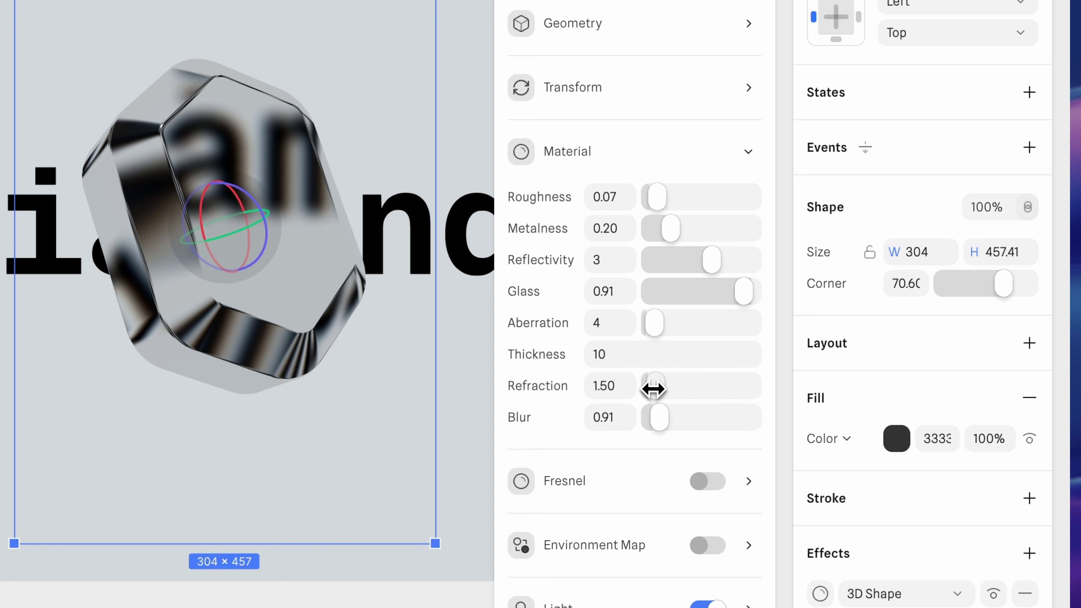
pyautogui.moveTo(652, 386); pyautogui.dragTo(641, 426)
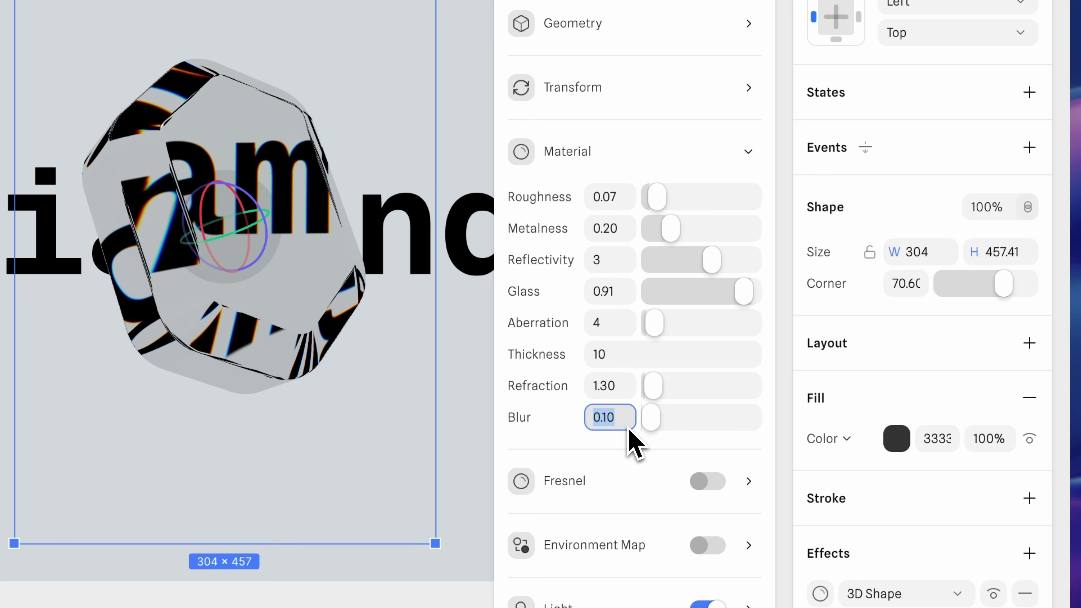
pyautogui.write('0.09')
pyautogui.press('Return')
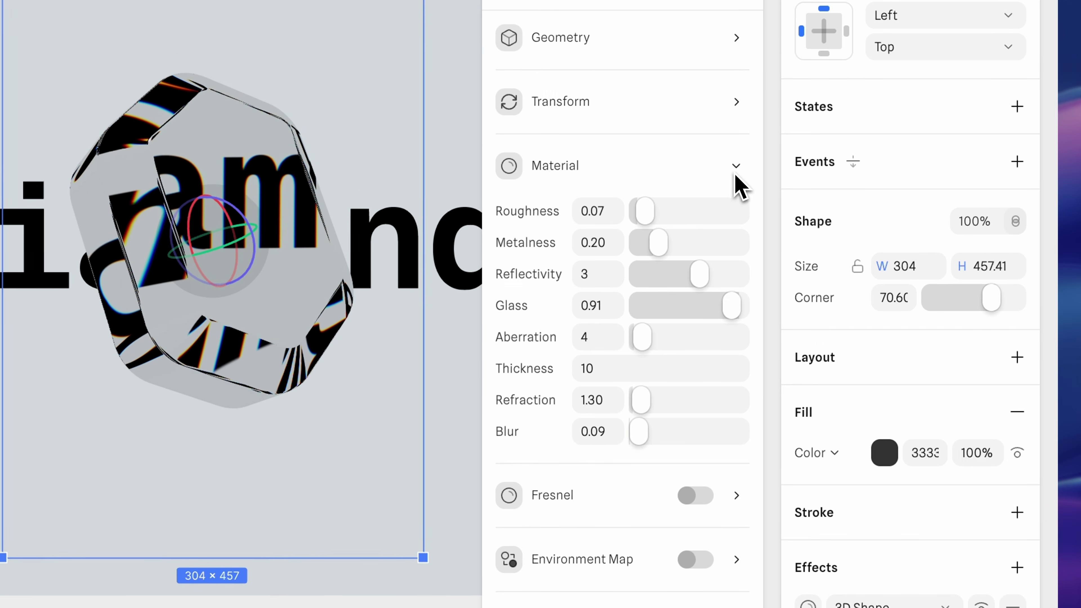
# - Enable an environment map on Base and, after trying Neon city and Gradient clean, choose Studio dark
pyautogui.click(735, 168)
pyautogui.click(700, 545)
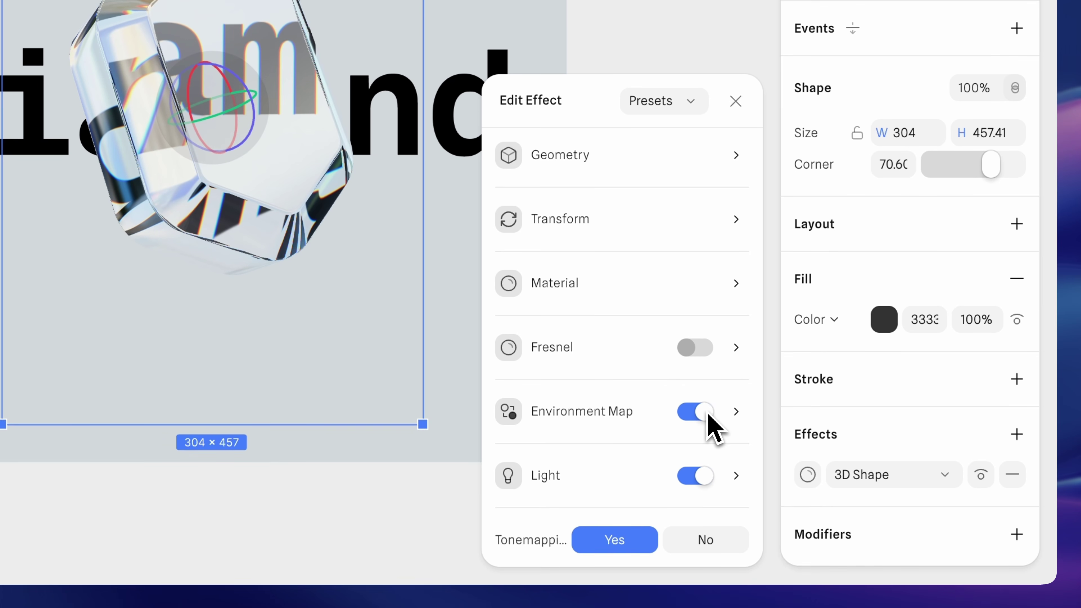
pyautogui.click(736, 411)
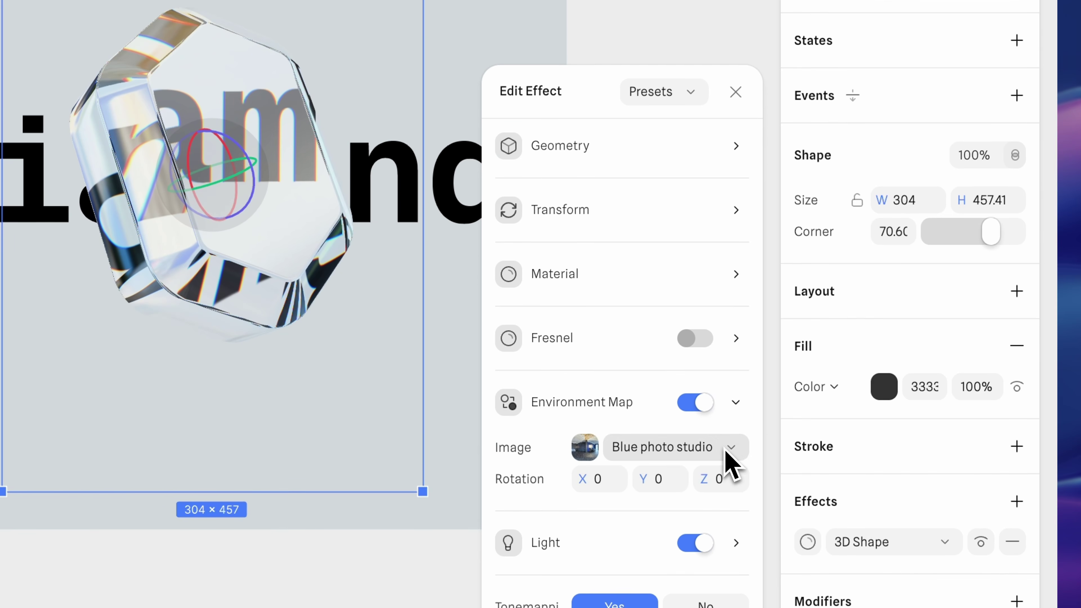
pyautogui.click(726, 380)
pyautogui.click(606, 177)
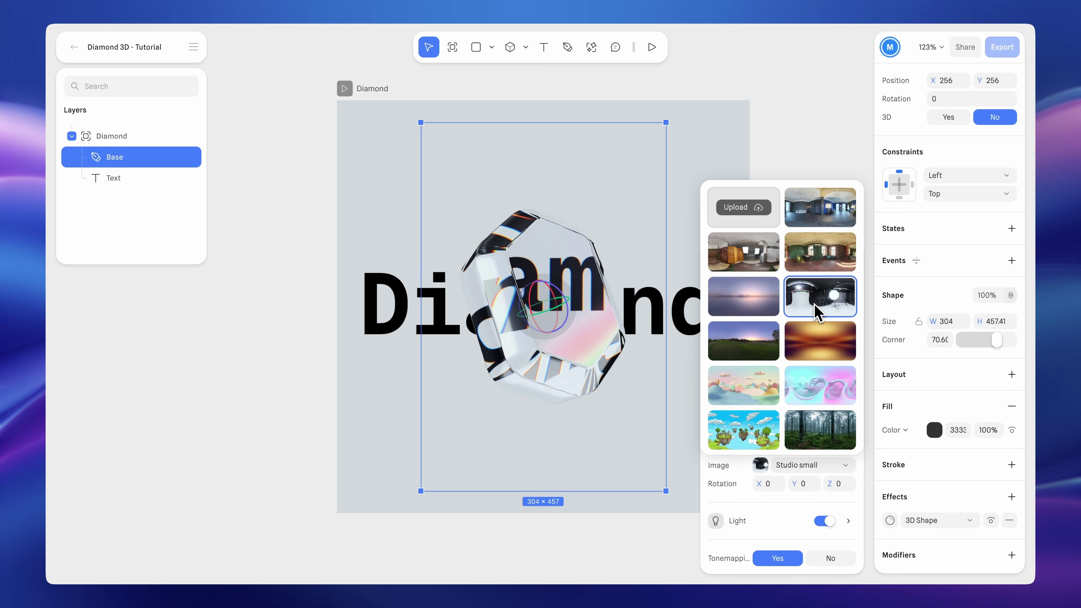
pyautogui.scroll(-5, 772, 300)
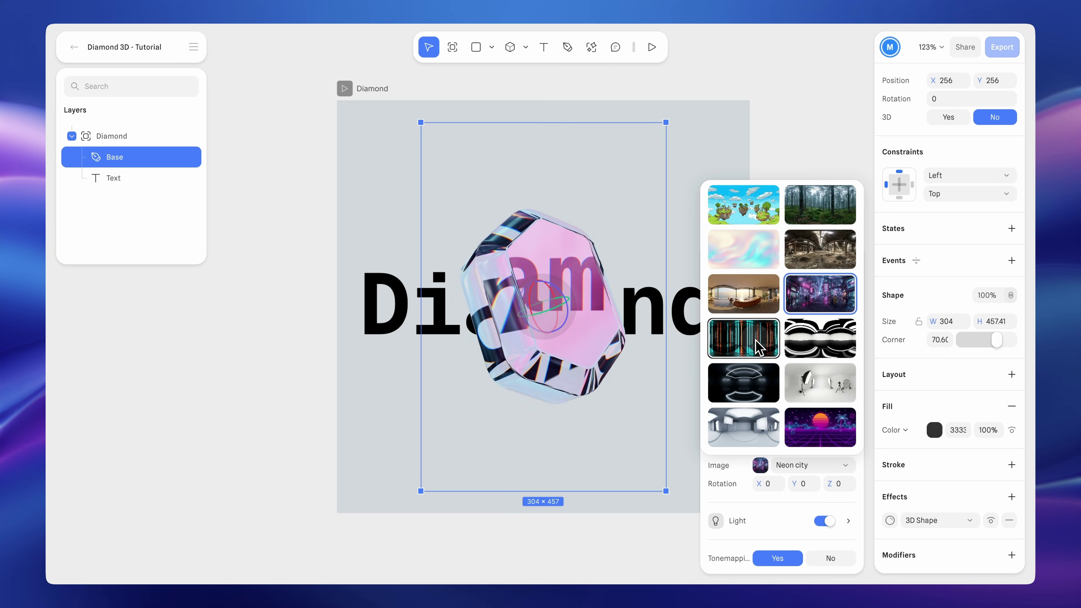
pyautogui.click(757, 340)
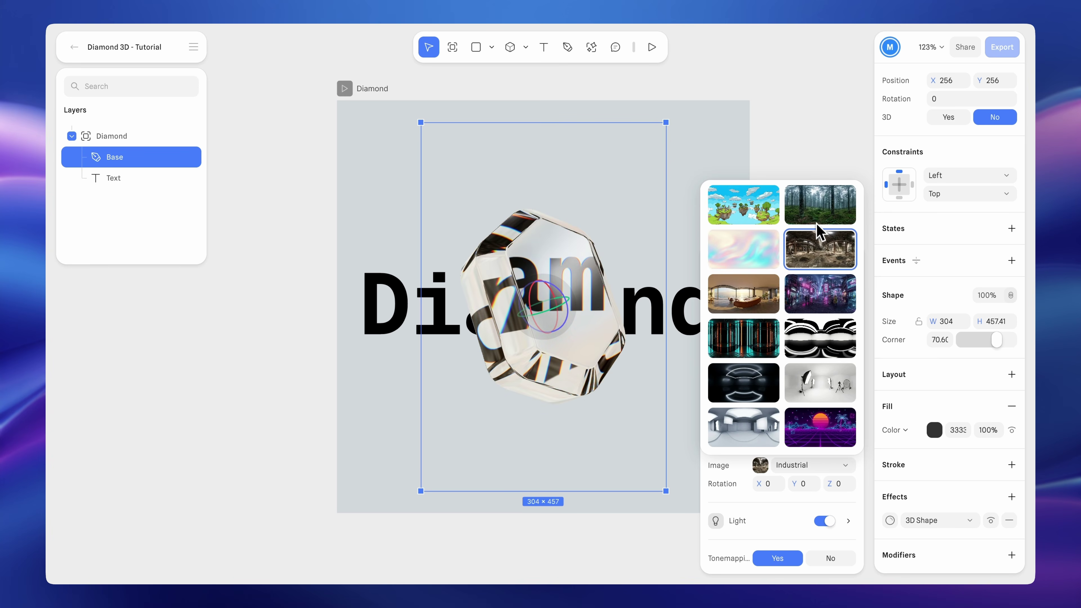
pyautogui.click(786, 215)
pyautogui.click(760, 249)
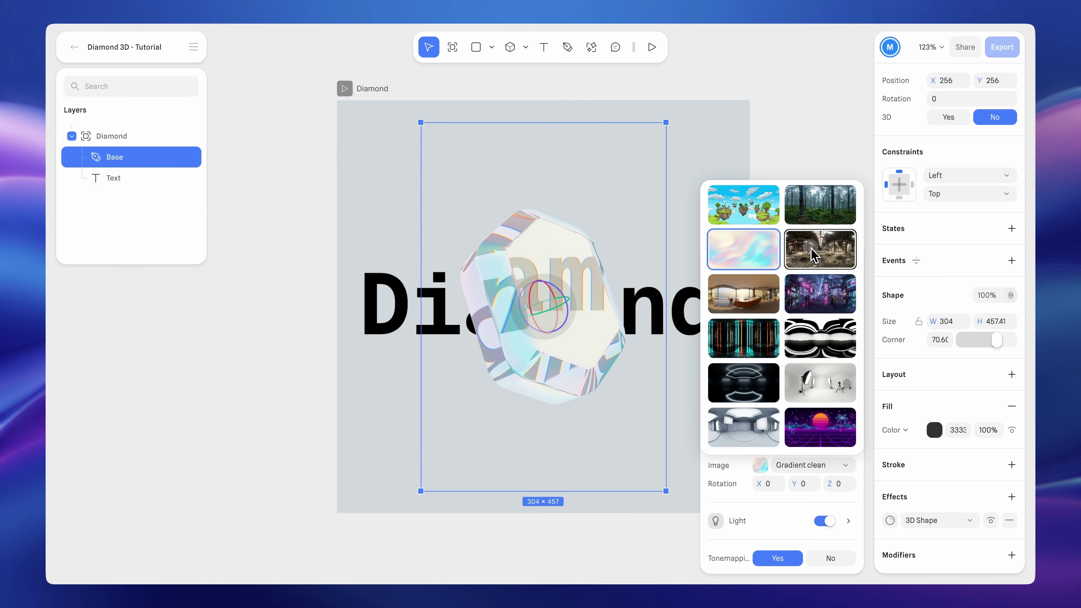
pyautogui.click(743, 382)
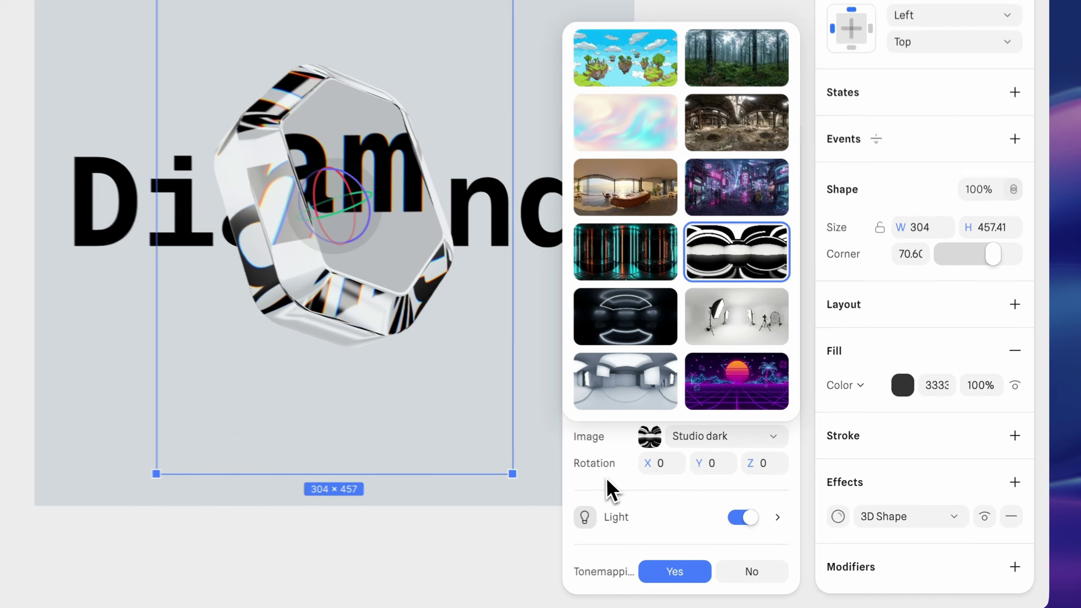
pyautogui.click(538, 480)
# - Reposition the Base gem to X 256, Y 256, centred over the Diamond text
pyautogui.click(766, 170)
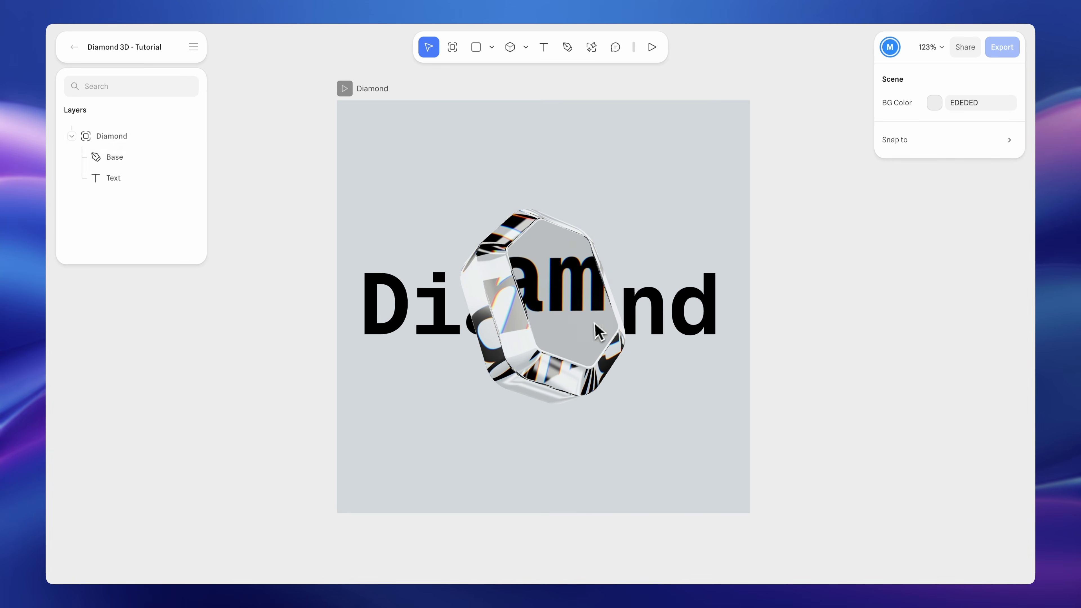
pyautogui.click(585, 344)
pyautogui.moveTo(582, 343); pyautogui.dragTo(567, 305)
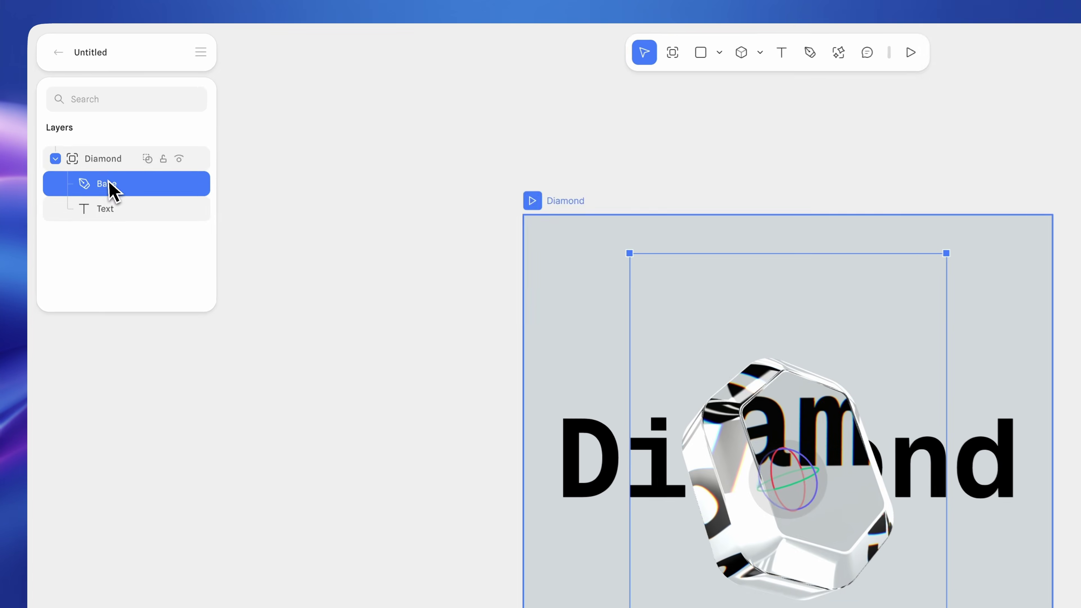
# - Duplicate Base as Outer and set roughness 0, metalness 0.74 and refraction 1.60
pyautogui.press('super+d')
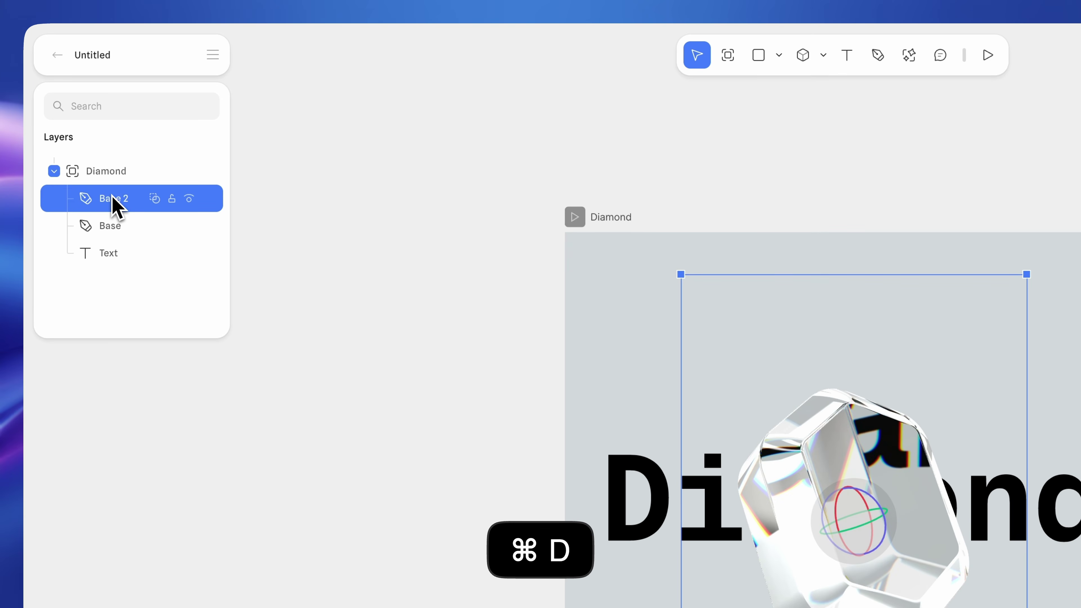
pyautogui.doubleClick(115, 198)
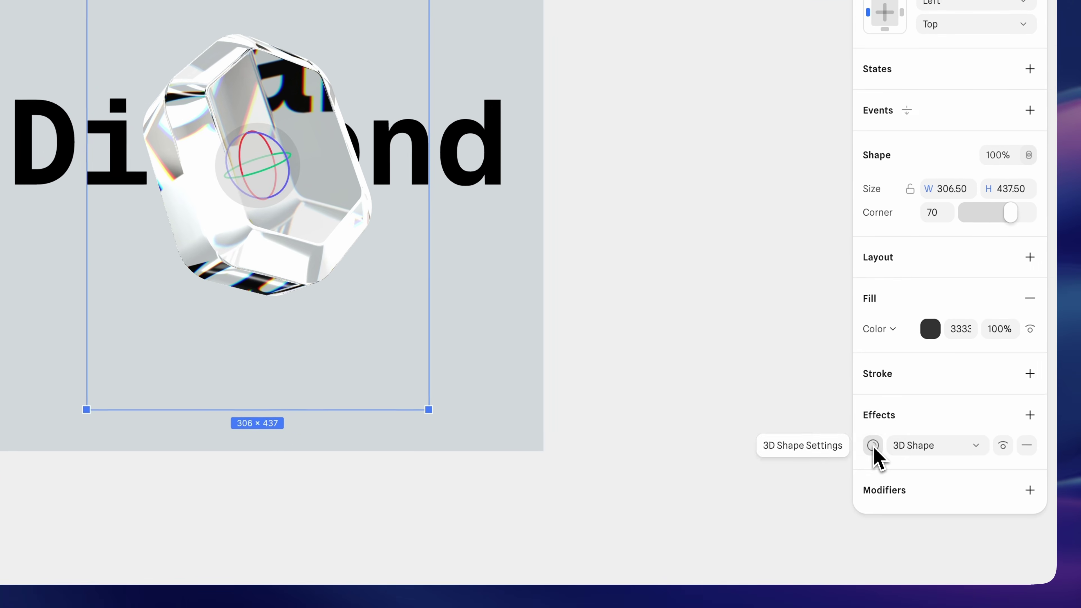
pyautogui.click(928, 500)
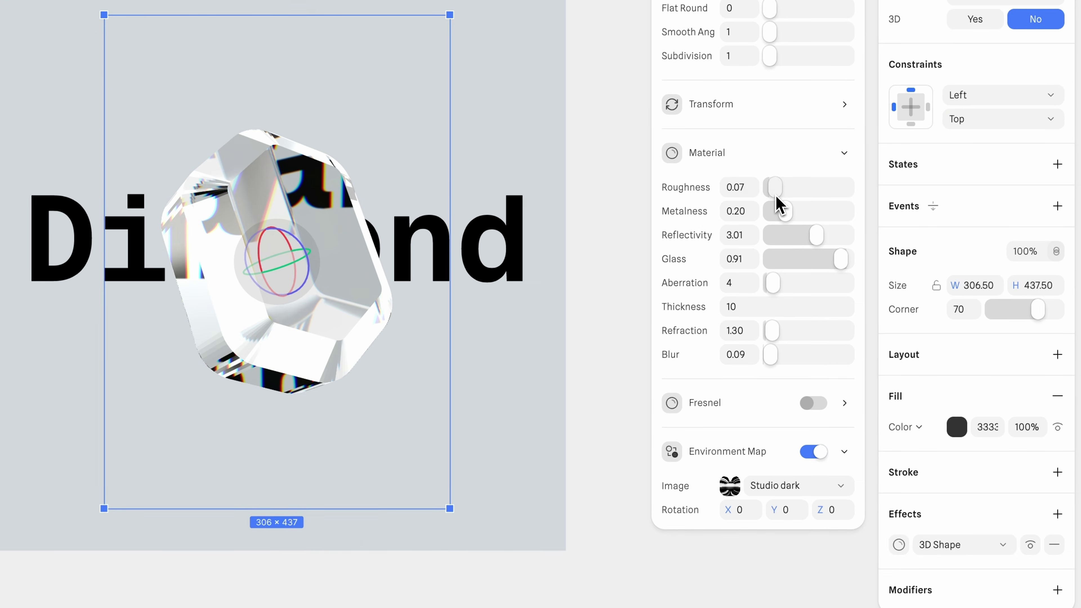
pyautogui.moveTo(770, 375); pyautogui.dragTo(735, 390)
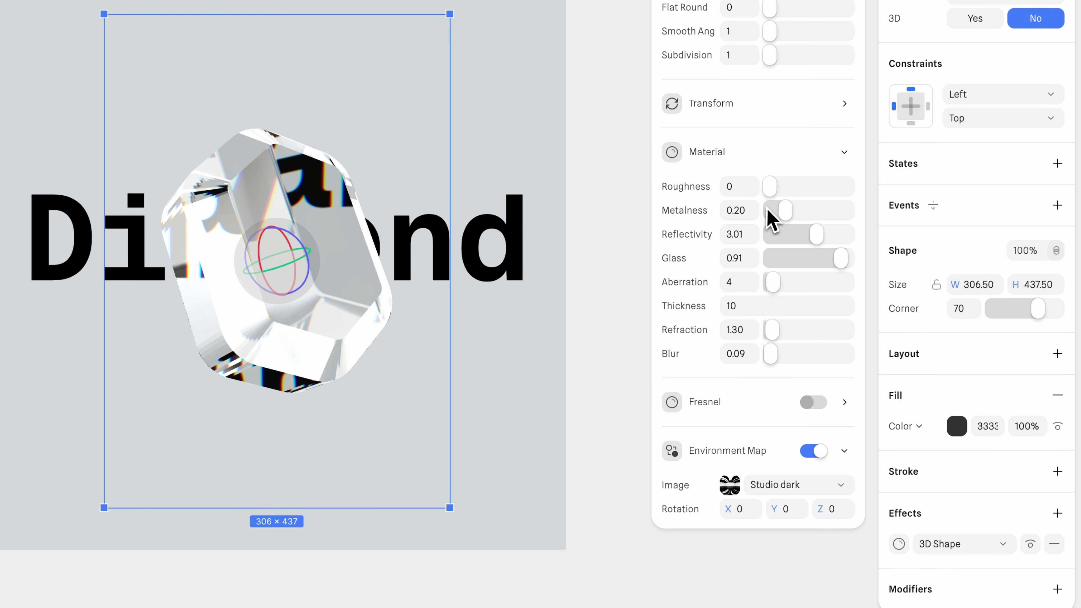
pyautogui.moveTo(771, 212); pyautogui.dragTo(828, 216)
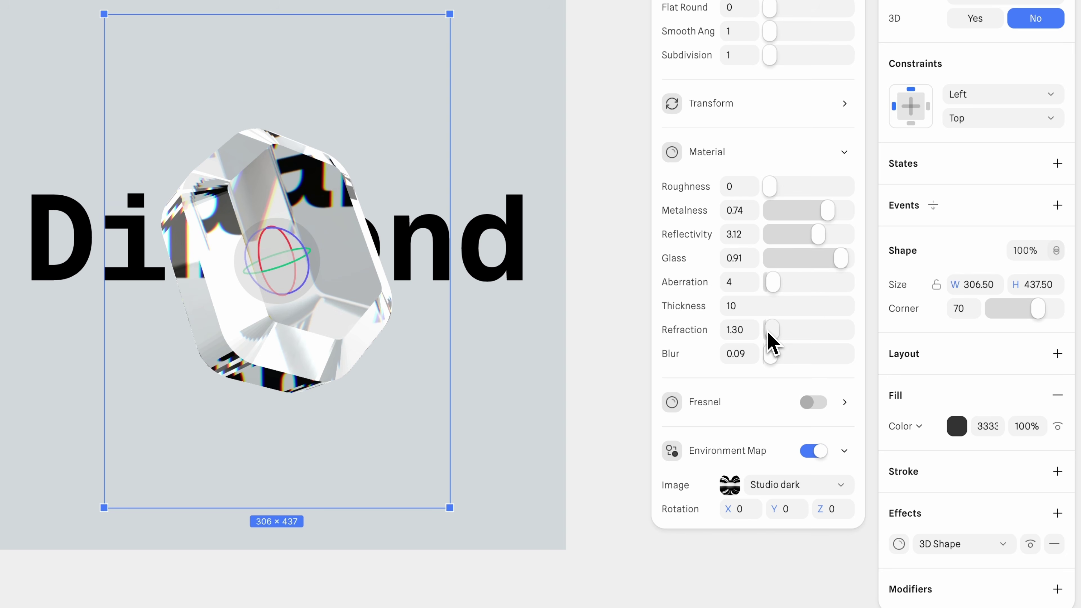
pyautogui.moveTo(777, 344); pyautogui.dragTo(771, 335)
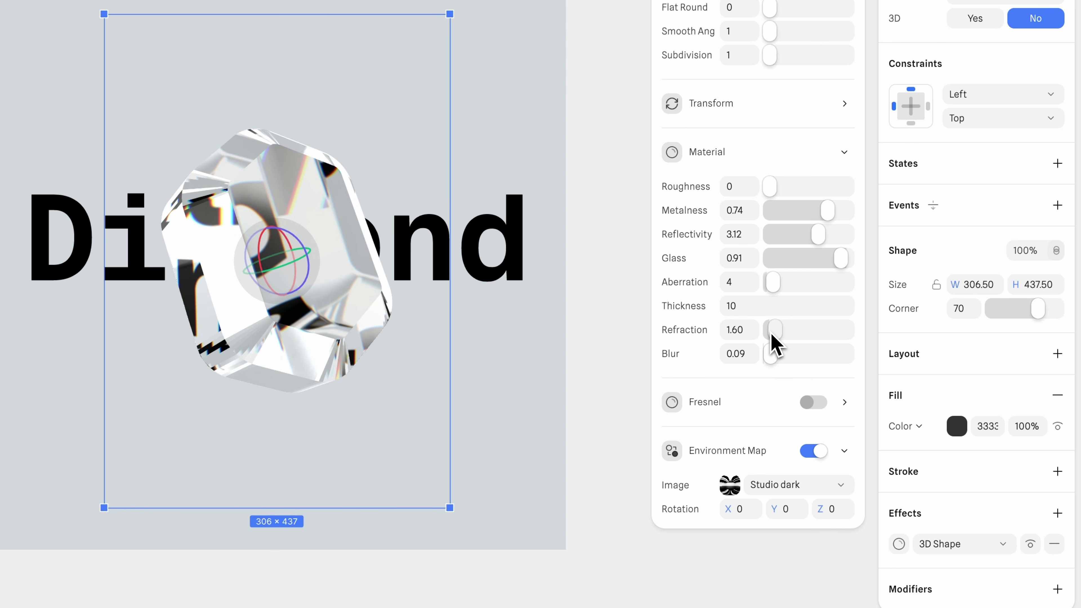
# - Give Outer a Layer Blur of 29, 40% opacity and Screen blend mode
pyautogui.click(1057, 512)
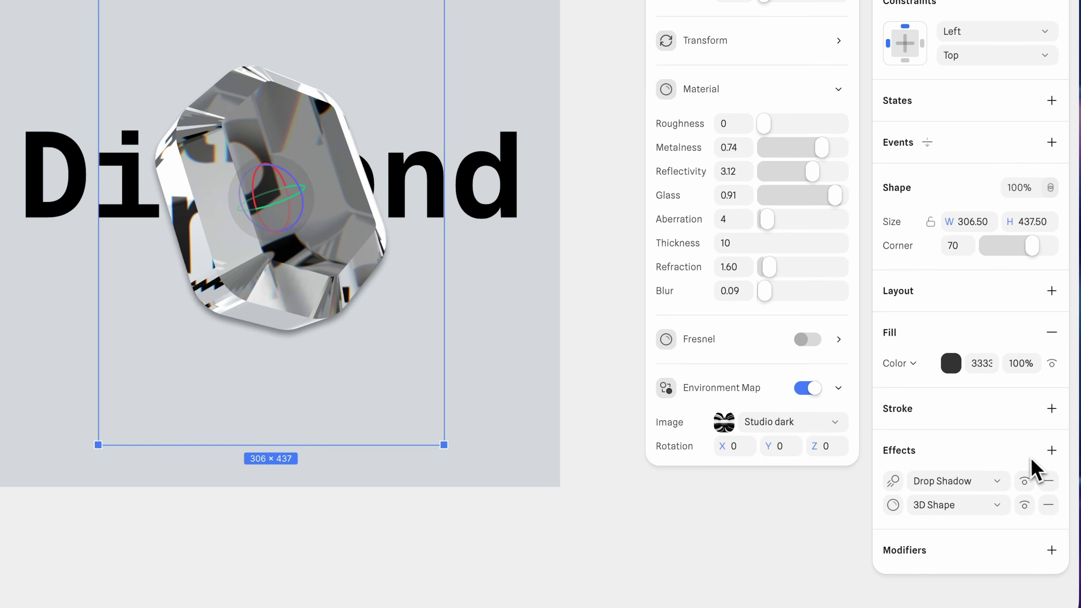
pyautogui.click(956, 487)
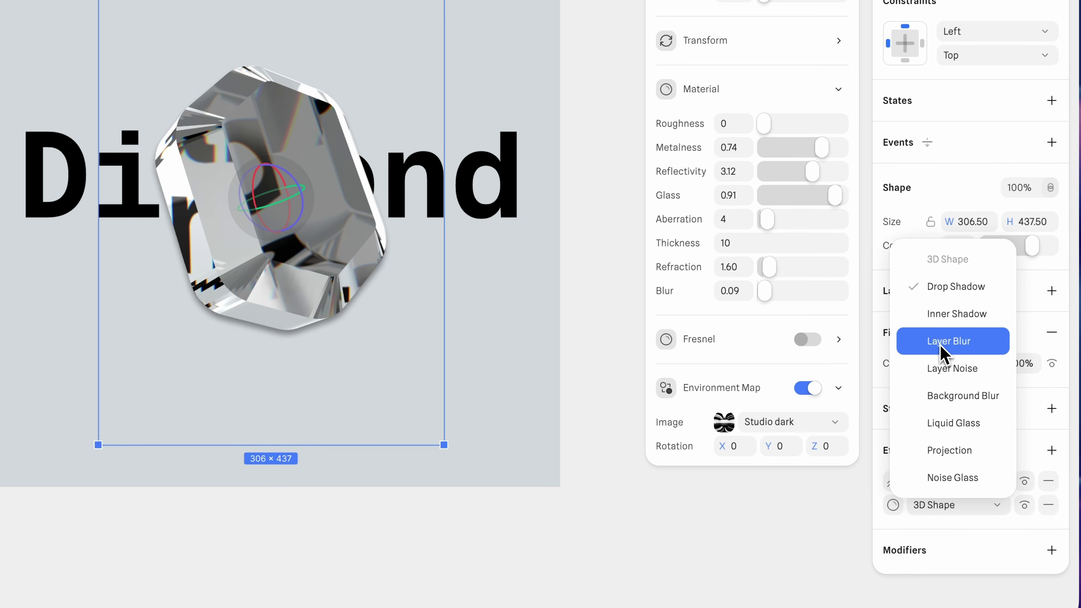
pyautogui.click(964, 344)
pyautogui.click(894, 481)
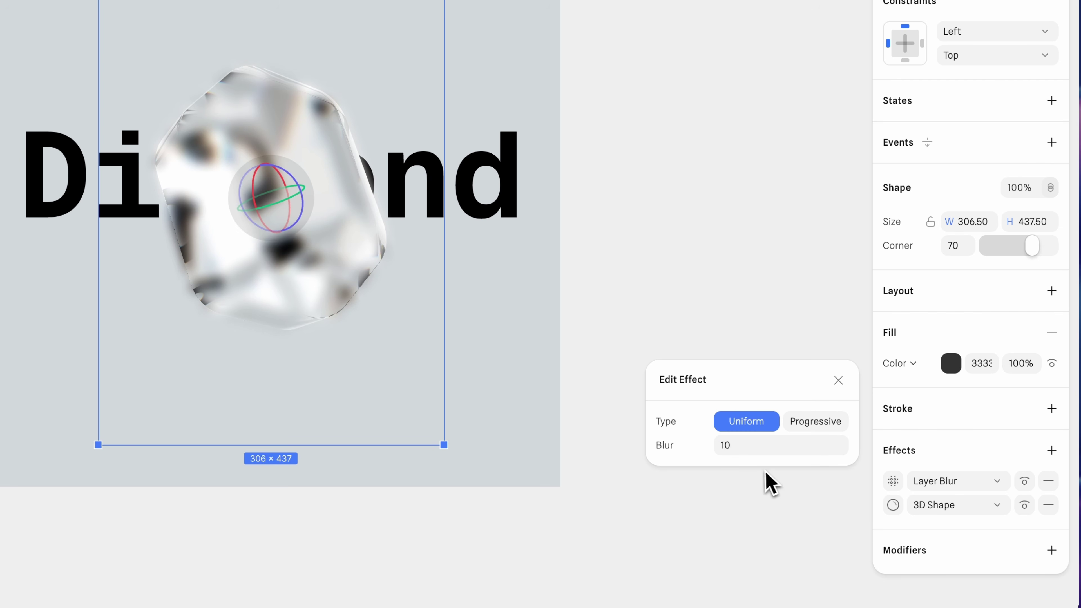
pyautogui.click(1023, 187)
pyautogui.write('40')
pyautogui.press('Return')
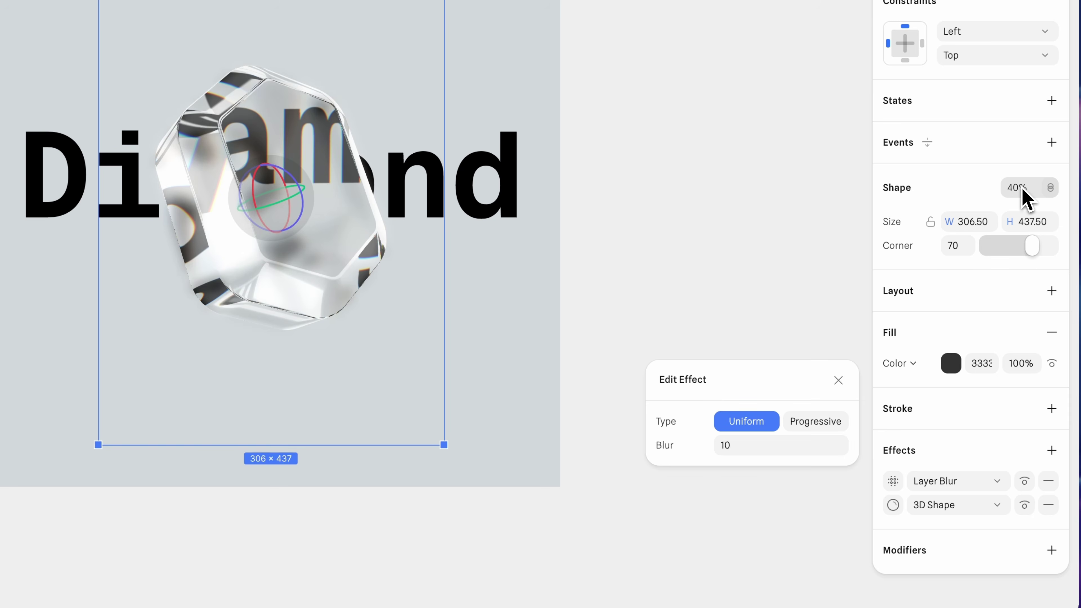
pyautogui.click(1051, 189)
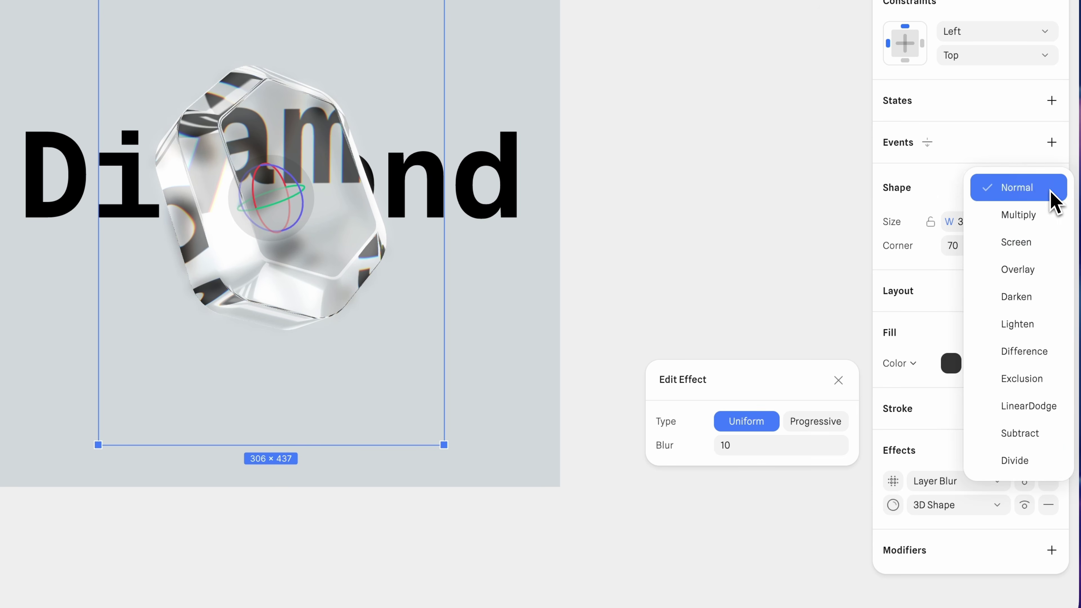
pyautogui.click(1034, 252)
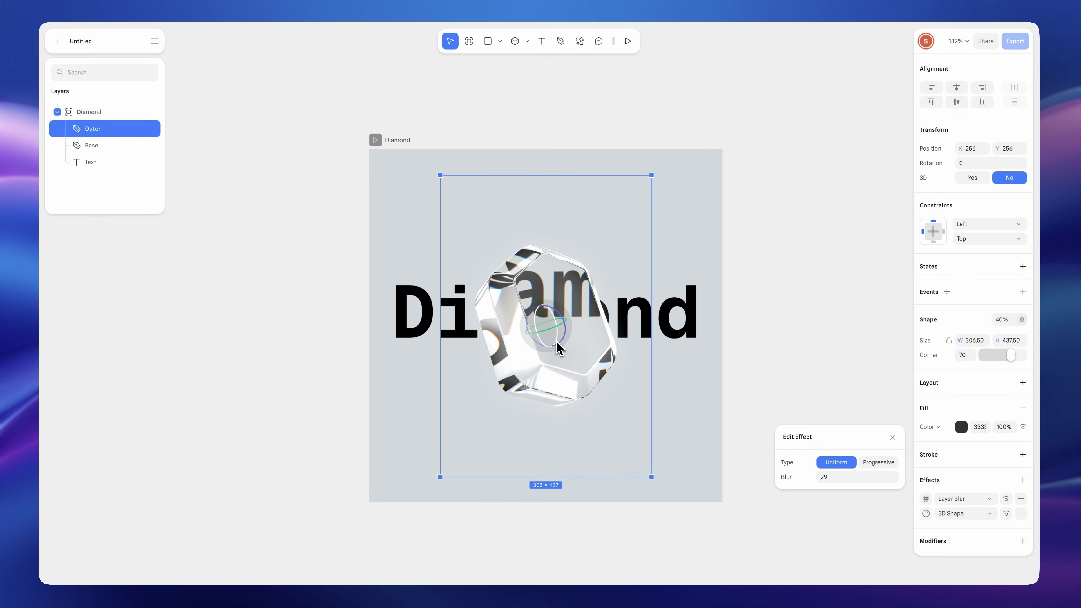
pyautogui.click(101, 164)
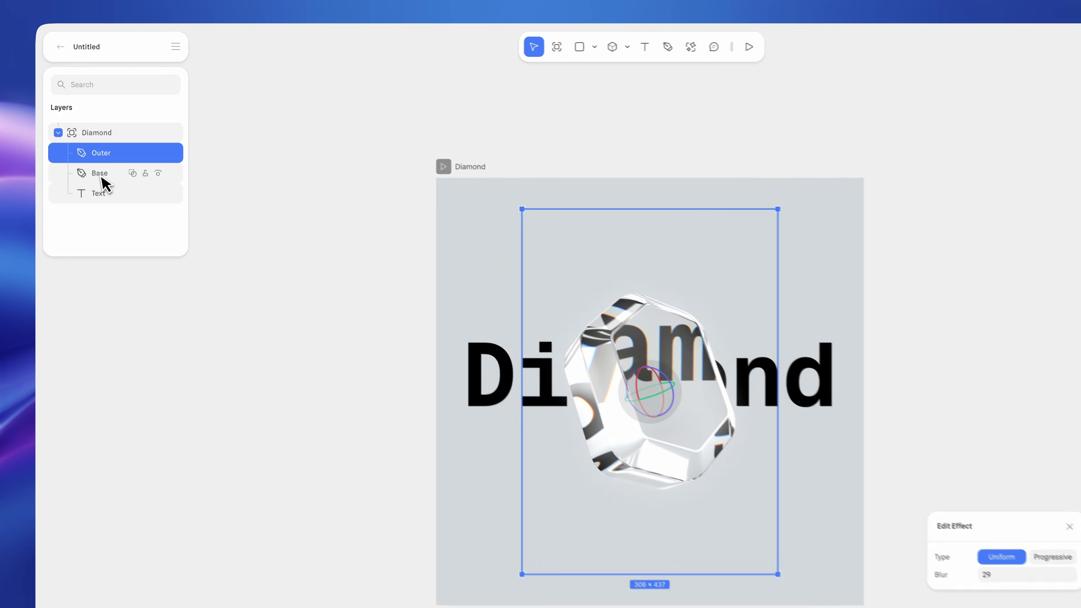
# - Duplicate Base as an Inner layer placed just below Base
pyautogui.click(91, 148)
pyautogui.press('super+d')
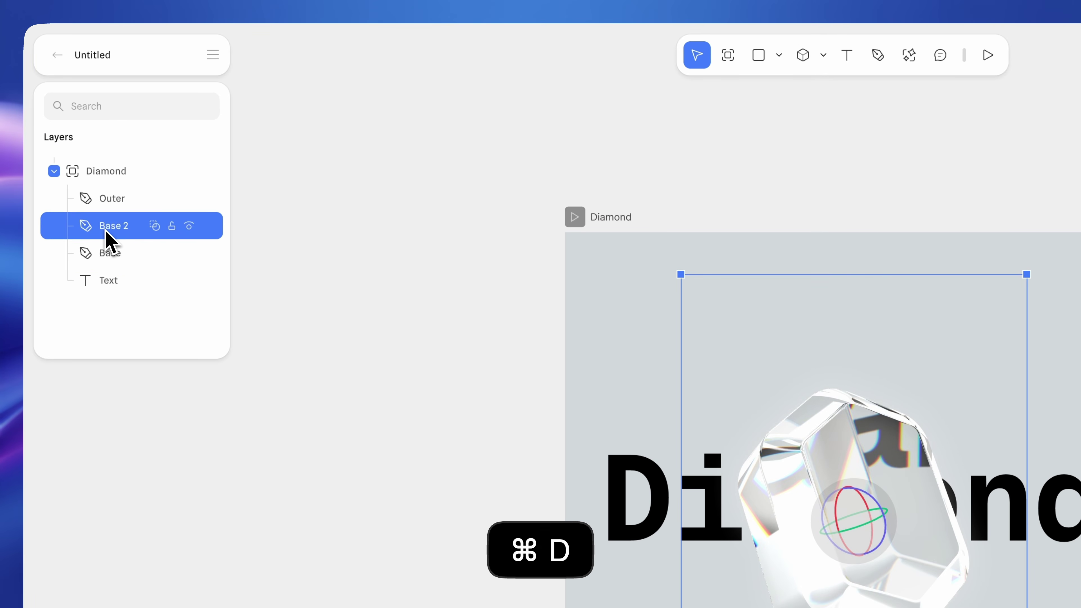
pyautogui.moveTo(110, 235); pyautogui.dragTo(119, 260)
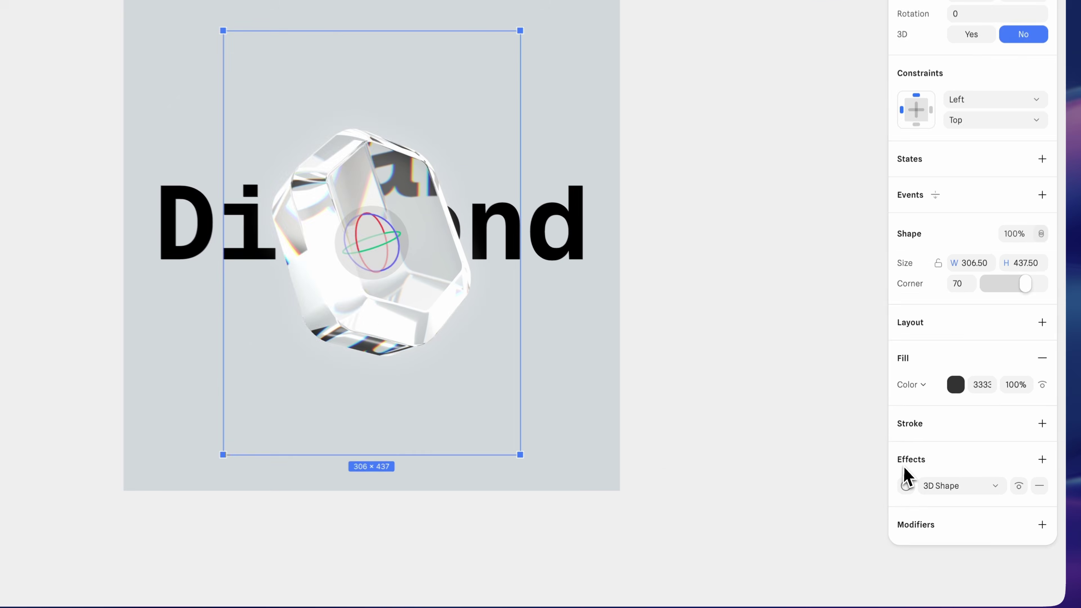
# - Set Inner's 3D scale to 2.78 with a Flat bevel of size 38
pyautogui.click(926, 499)
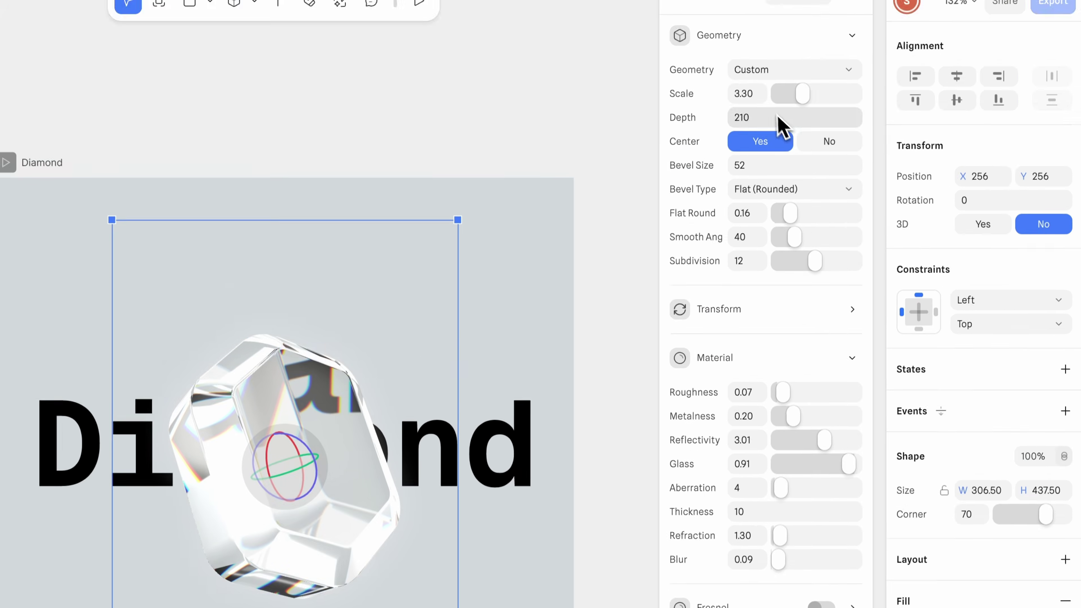
pyautogui.click(754, 115)
pyautogui.write('2.78')
pyautogui.press('Return')
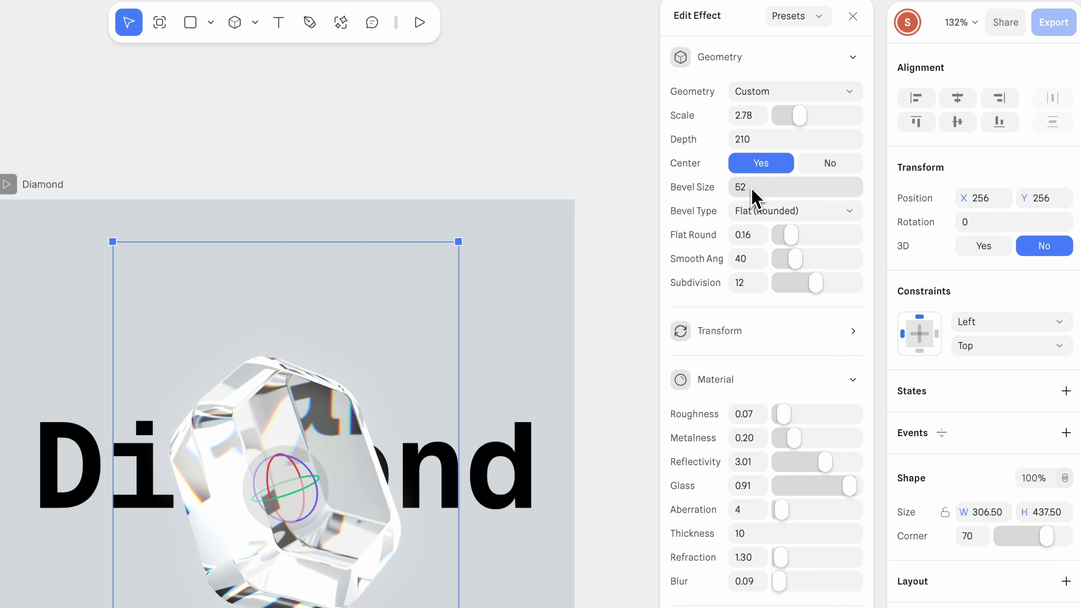
pyautogui.press('Return')
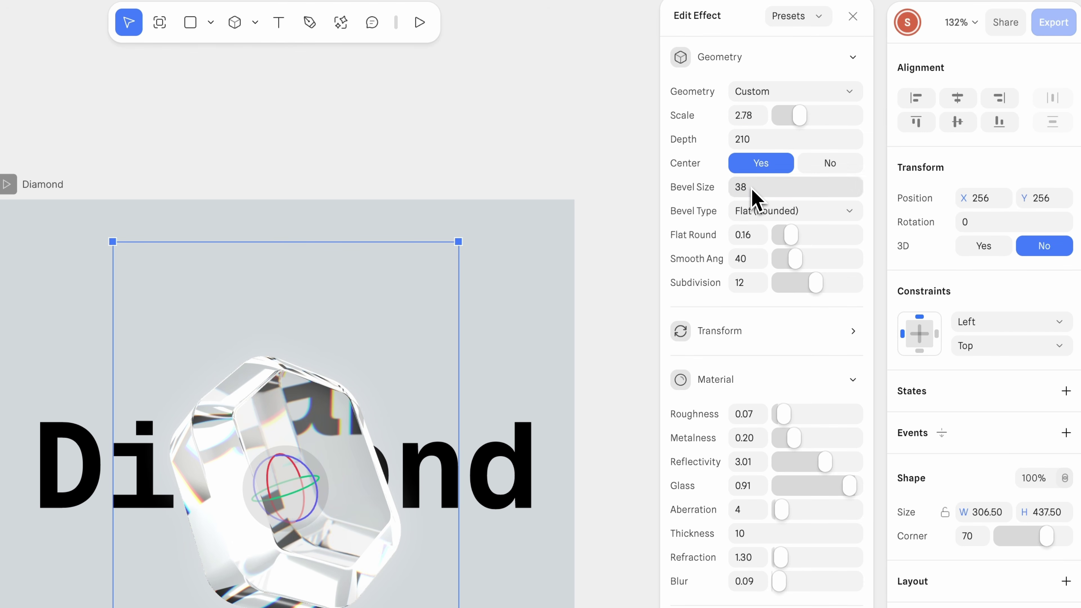
pyautogui.click(766, 212)
pyautogui.click(764, 189)
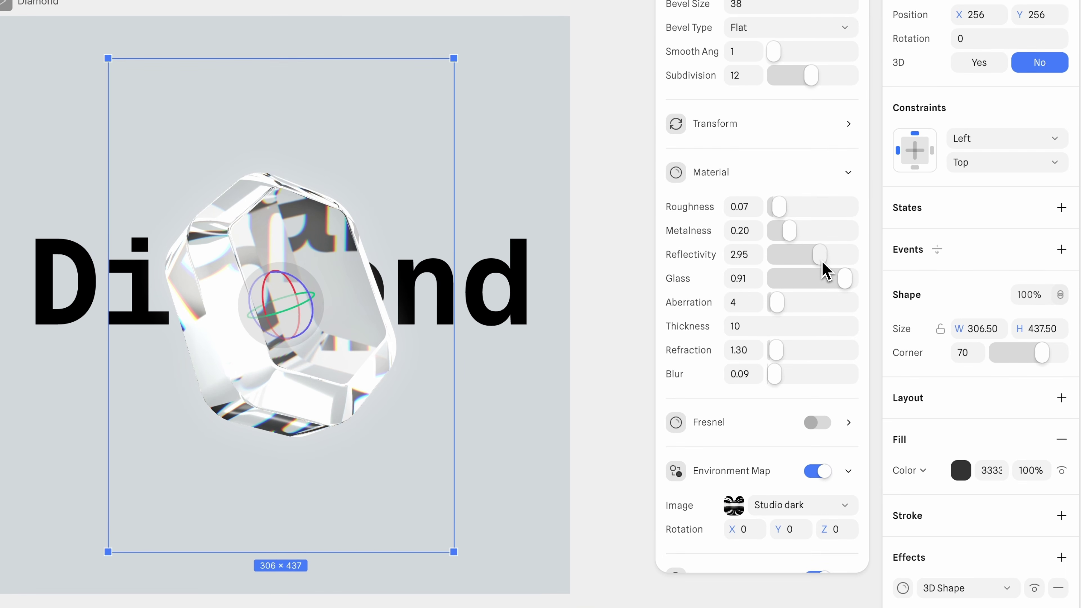
# - Lower reflectivity to 1.30 and rotate the environment map to Y 2.89, Z 2.67
pyautogui.moveTo(821, 263); pyautogui.dragTo(808, 263)
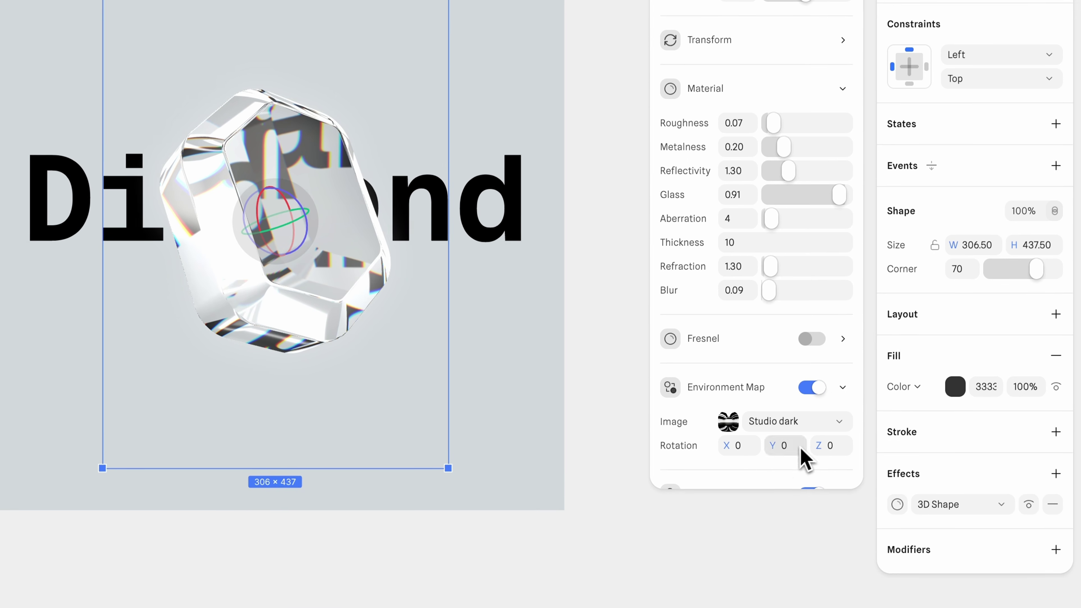
pyautogui.moveTo(811, 538); pyautogui.dragTo(785, 536)
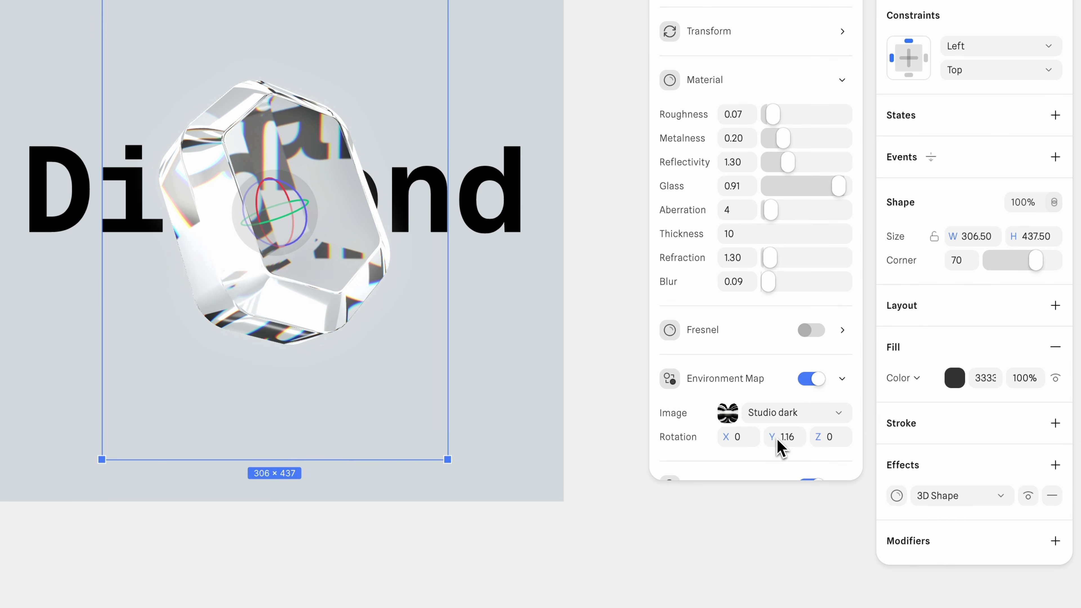
pyautogui.moveTo(778, 443); pyautogui.dragTo(826, 442)
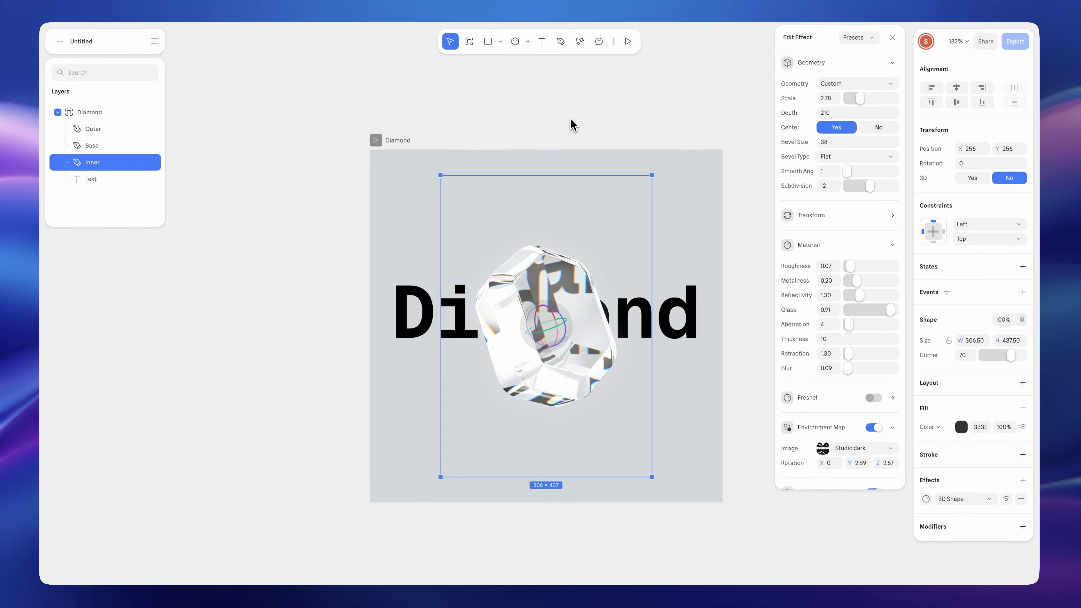
# - Deselect the gem by clicking on an empty area of the canvas
pyautogui.click(572, 121)
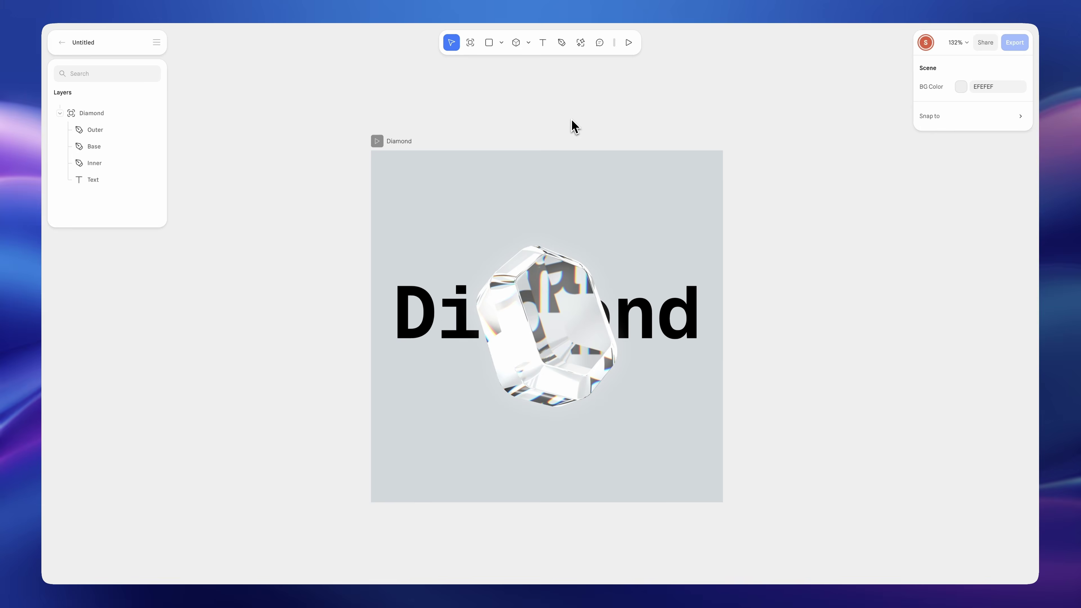
pyautogui.moveTo(693, 321); pyautogui.dragTo(717, 315)
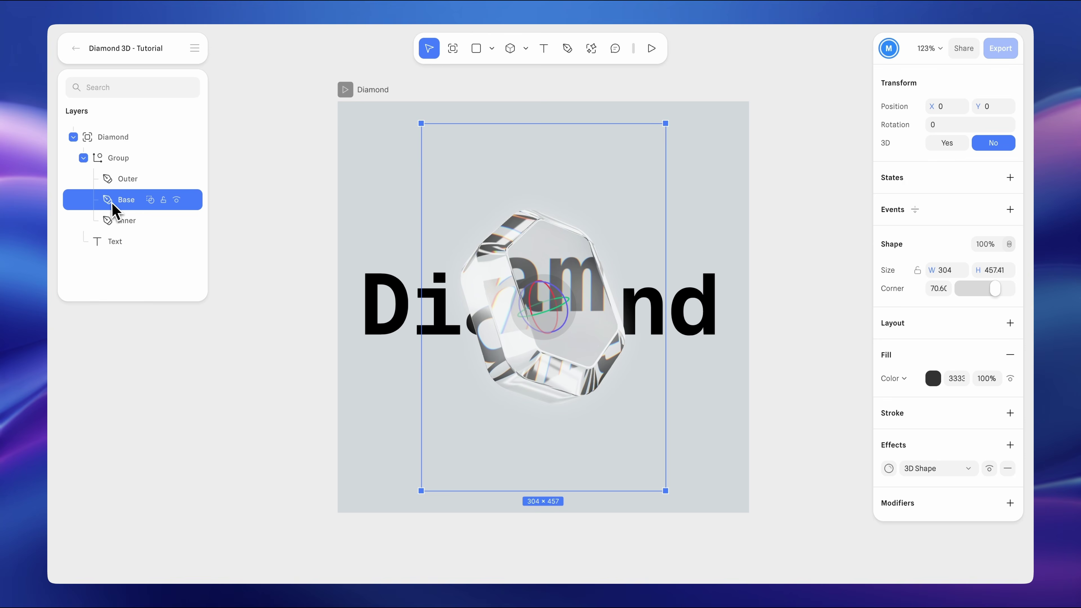
# - Add a second state to Base and set its 3D Shape Y rotation to 385
pyautogui.click(1010, 178)
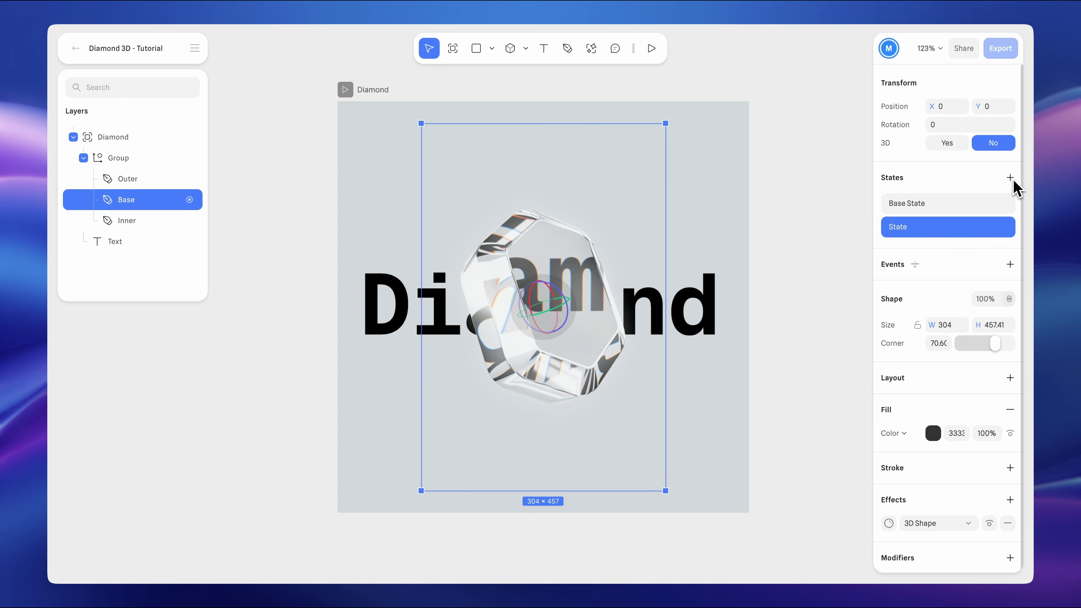
pyautogui.click(889, 524)
pyautogui.click(817, 327)
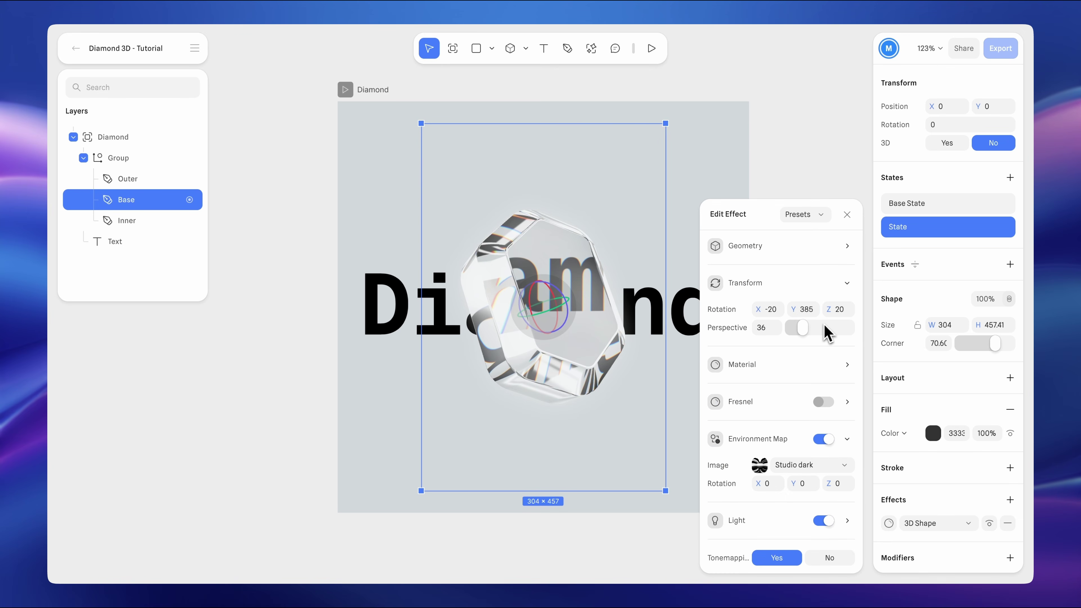
# - Add a Start event to Base transitioning from Base State with Linear easing
pyautogui.click(1010, 265)
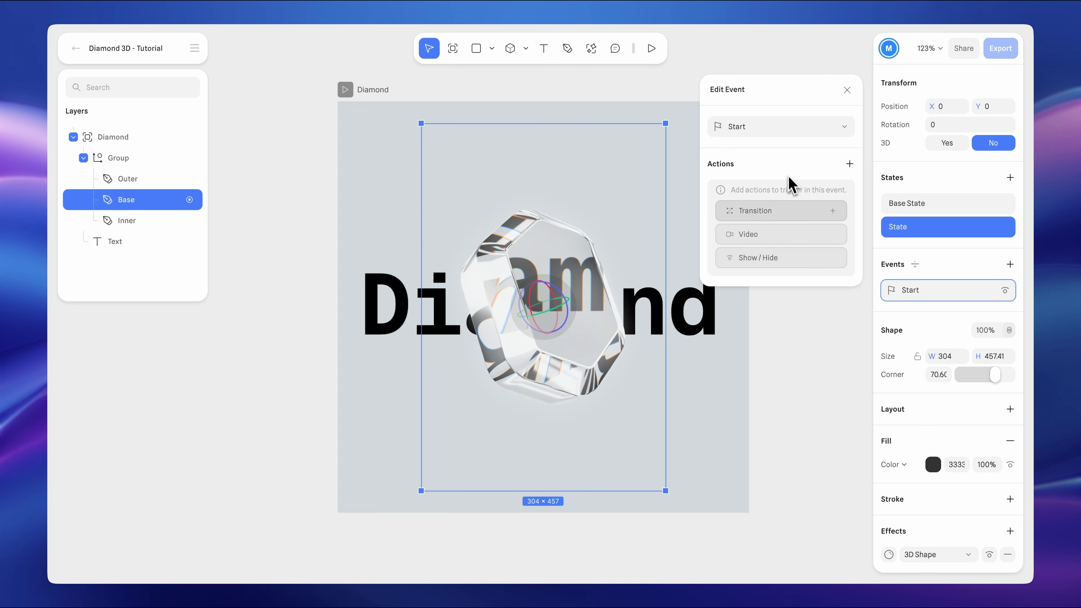
pyautogui.click(795, 212)
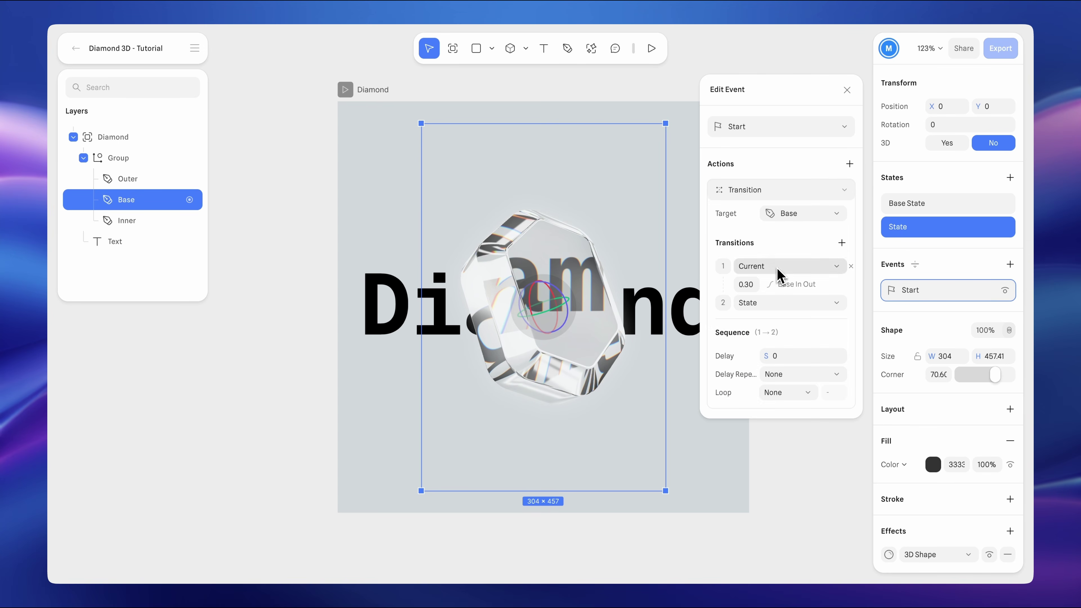
pyautogui.click(778, 272)
pyautogui.click(778, 285)
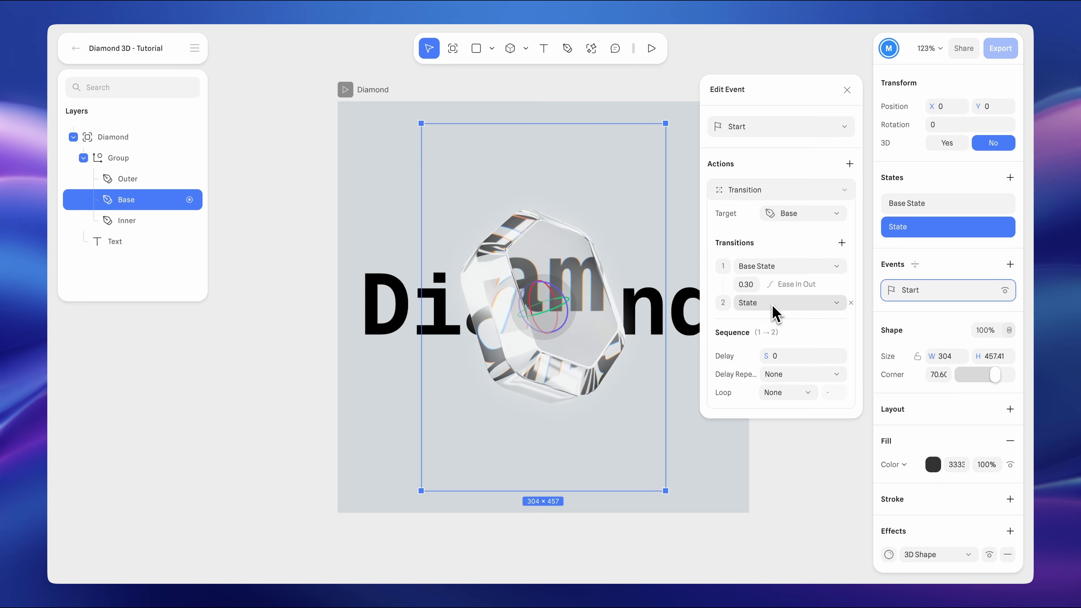
pyautogui.click(795, 289)
pyautogui.click(794, 335)
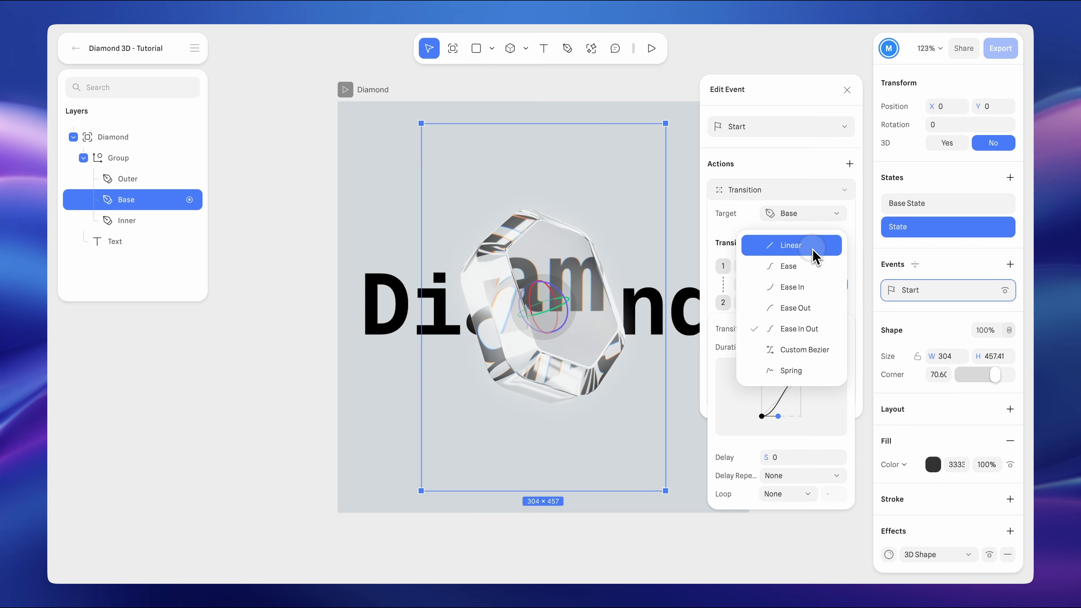
pyautogui.click(785, 244)
pyautogui.click(754, 290)
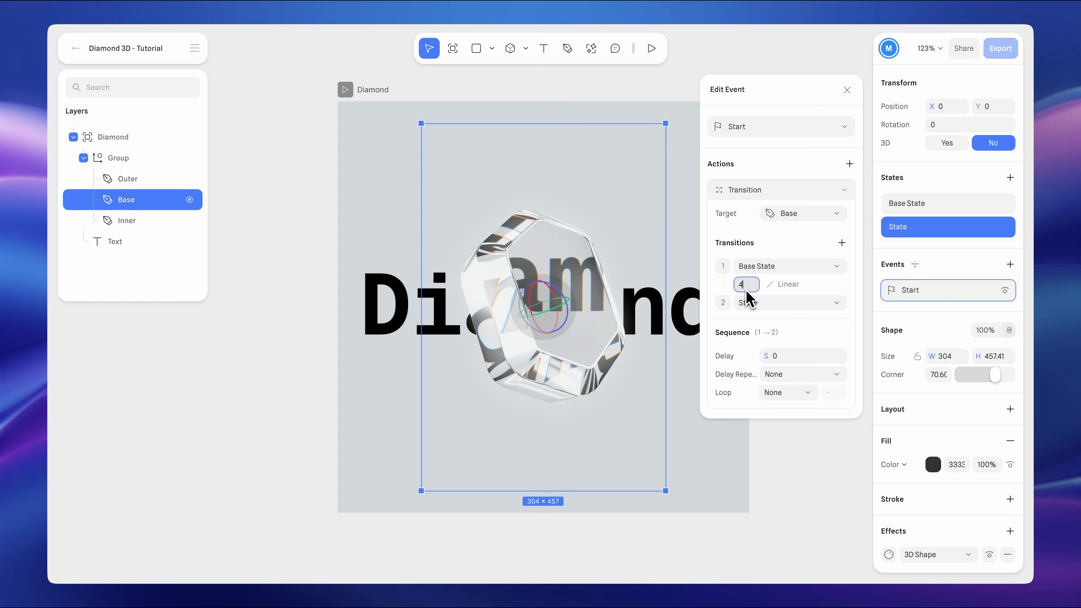
# - Make the transition loop infinitely, then play and stop the Diamond frame preview
pyautogui.click(802, 396)
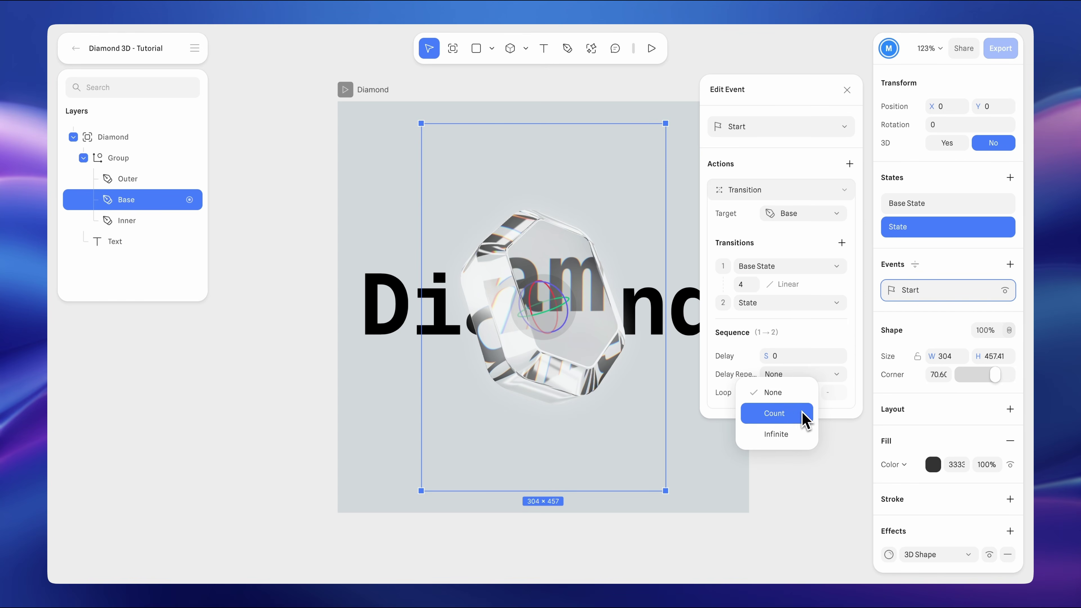
pyautogui.click(802, 438)
pyautogui.press('Escape')
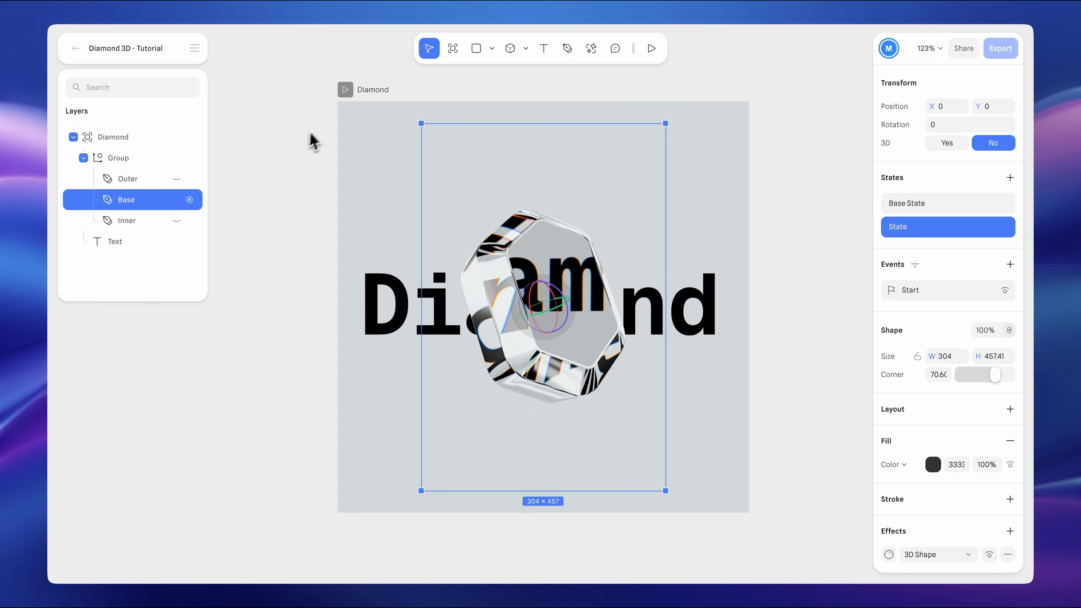
pyautogui.click(346, 92)
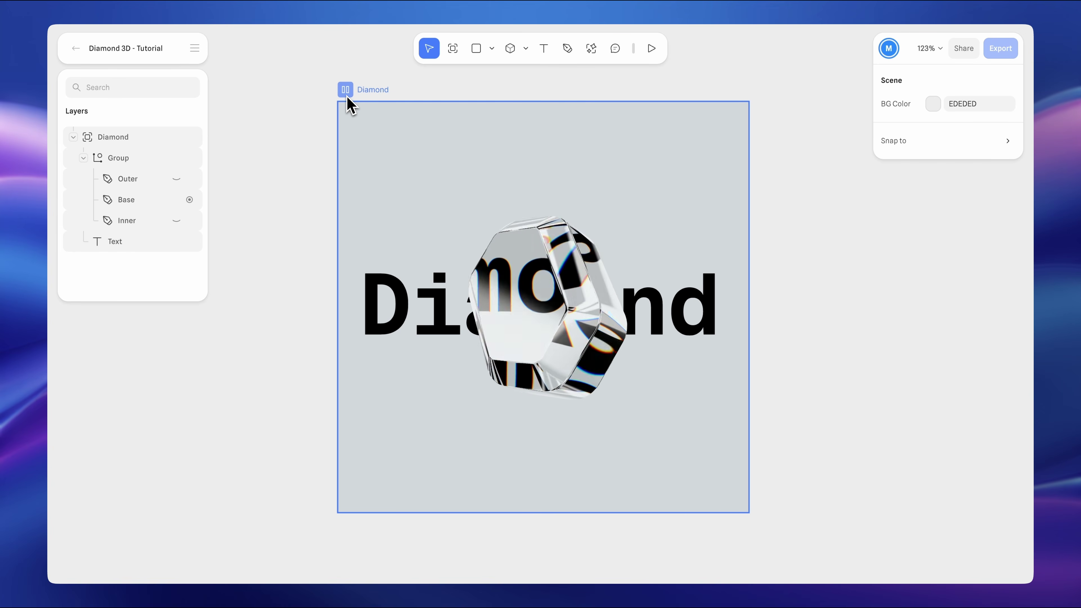
pyautogui.click(346, 96)
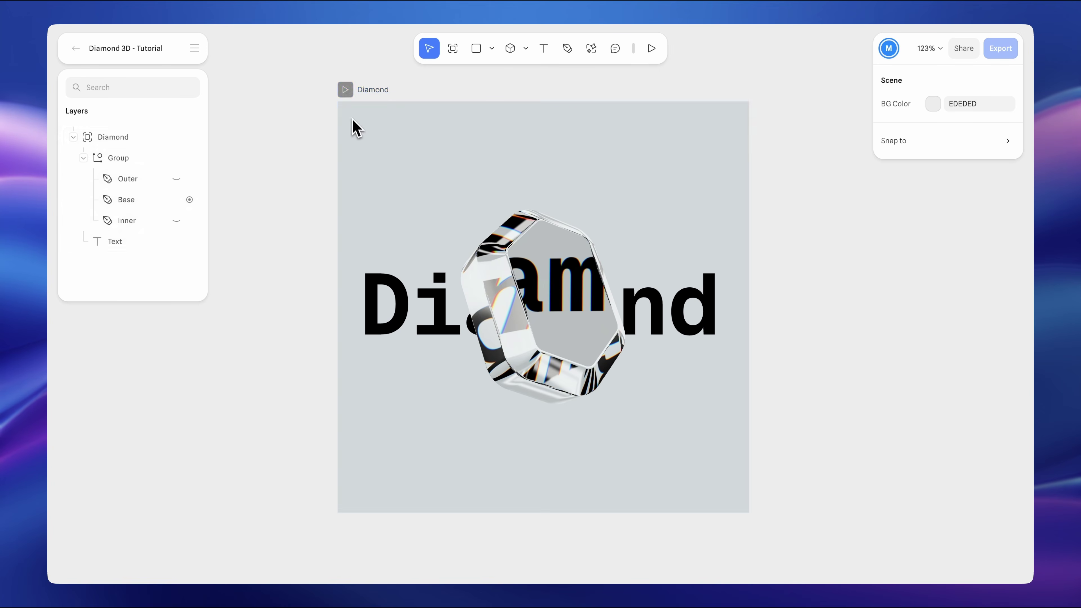
# - Add a second state to the Outer layer with a changed 3D Shape Y rotation
pyautogui.click(140, 178)
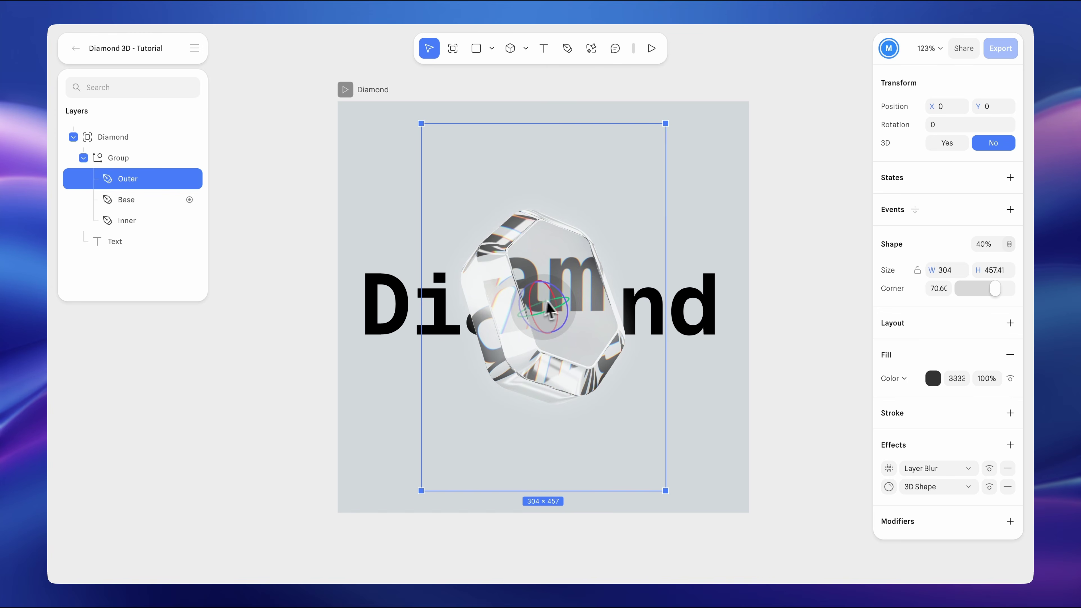
pyautogui.click(1010, 178)
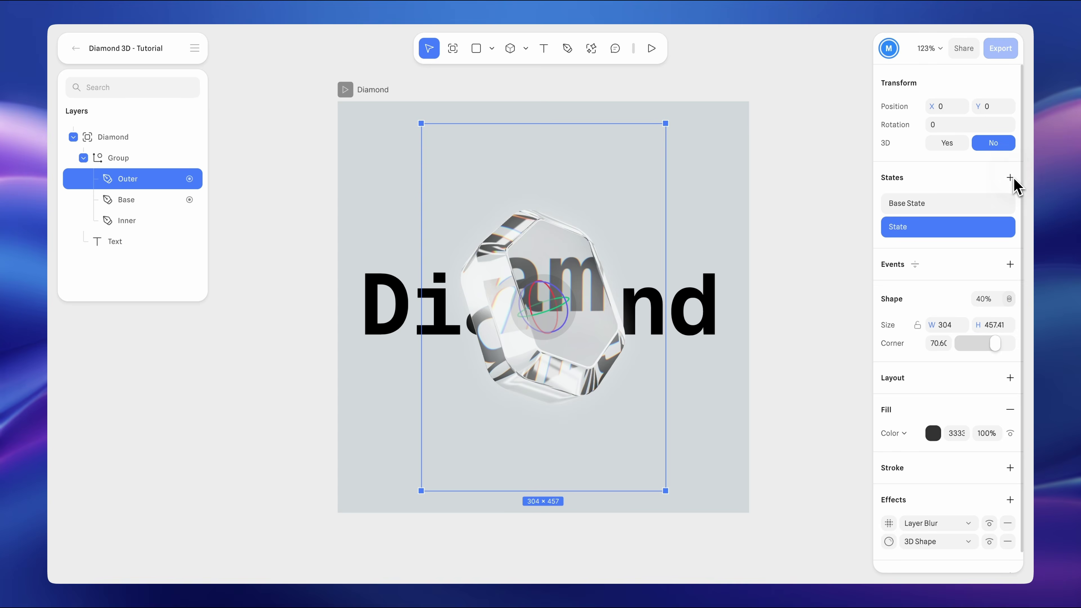
pyautogui.click(888, 542)
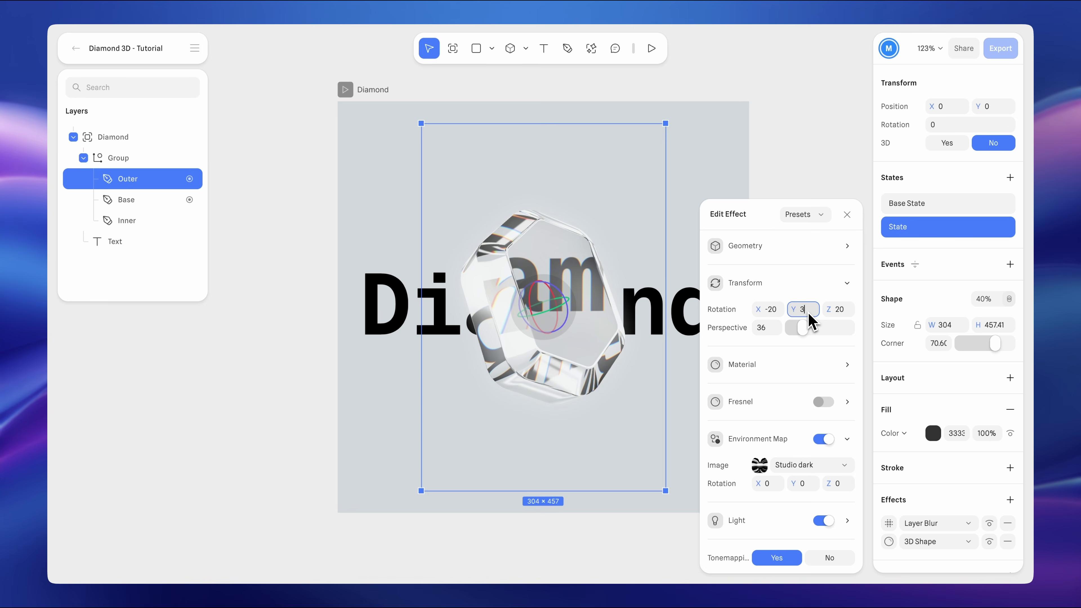
# - Give Outer a Start event transition of duration 4, Linear easing, looping infinitely
pyautogui.click(1010, 264)
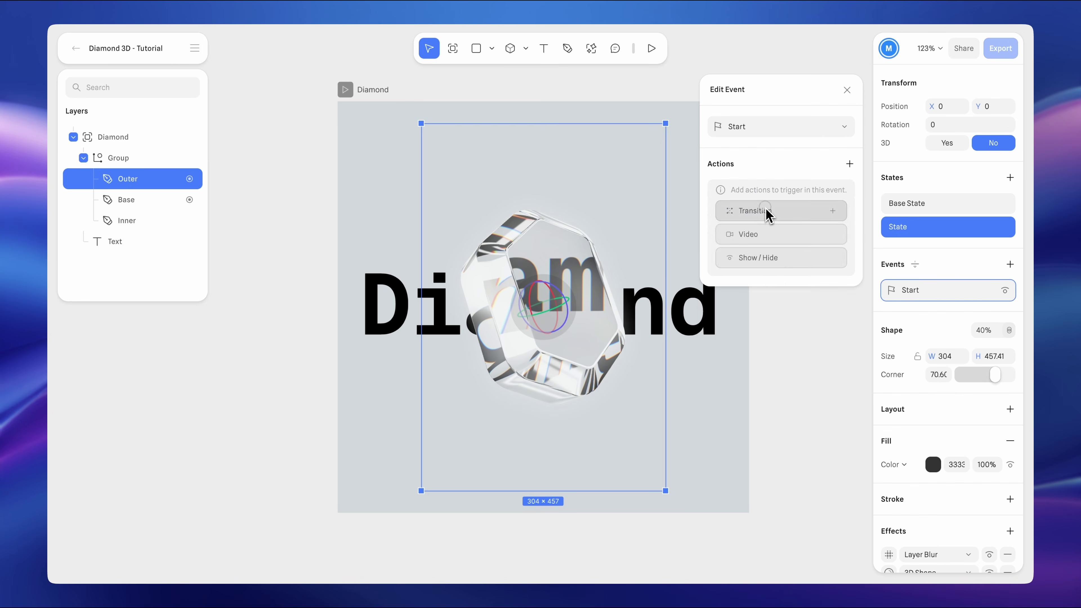
pyautogui.click(767, 213)
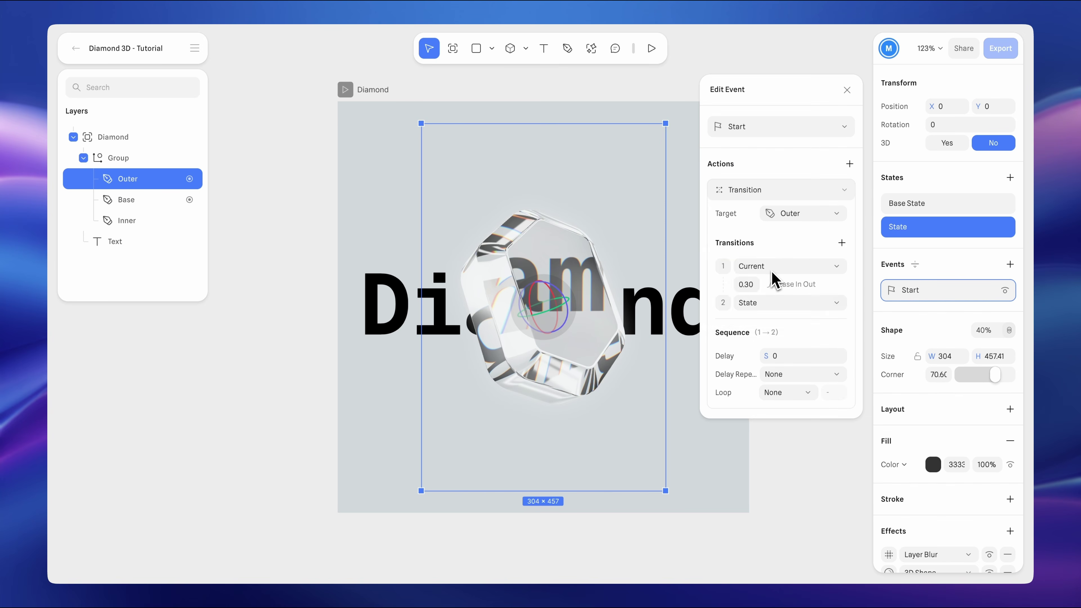
pyautogui.write('4')
pyautogui.click(794, 284)
pyautogui.click(803, 329)
pyautogui.click(785, 244)
pyautogui.click(788, 493)
pyautogui.click(783, 534)
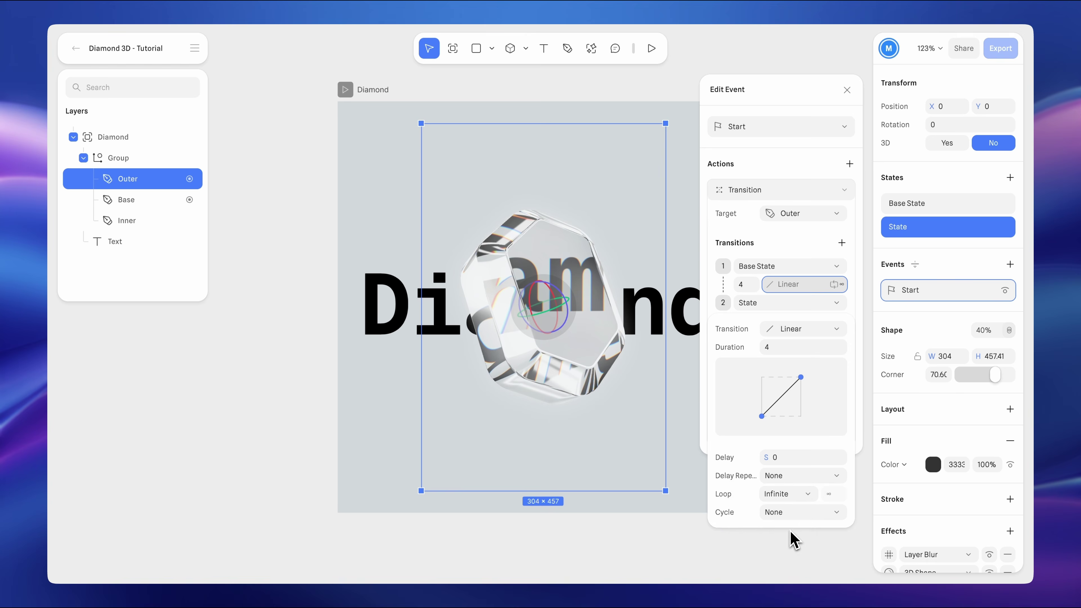
pyautogui.rightClick(952, 294)
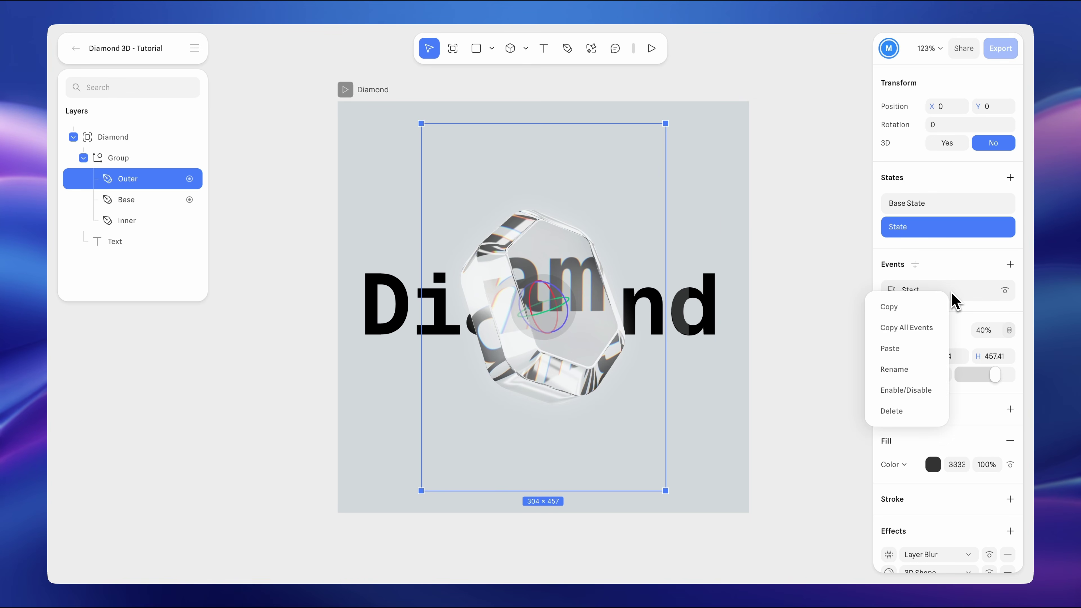
# - Copy Outer's Start event, then add a rotated second state to the Inner layer
pyautogui.click(911, 310)
pyautogui.click(133, 225)
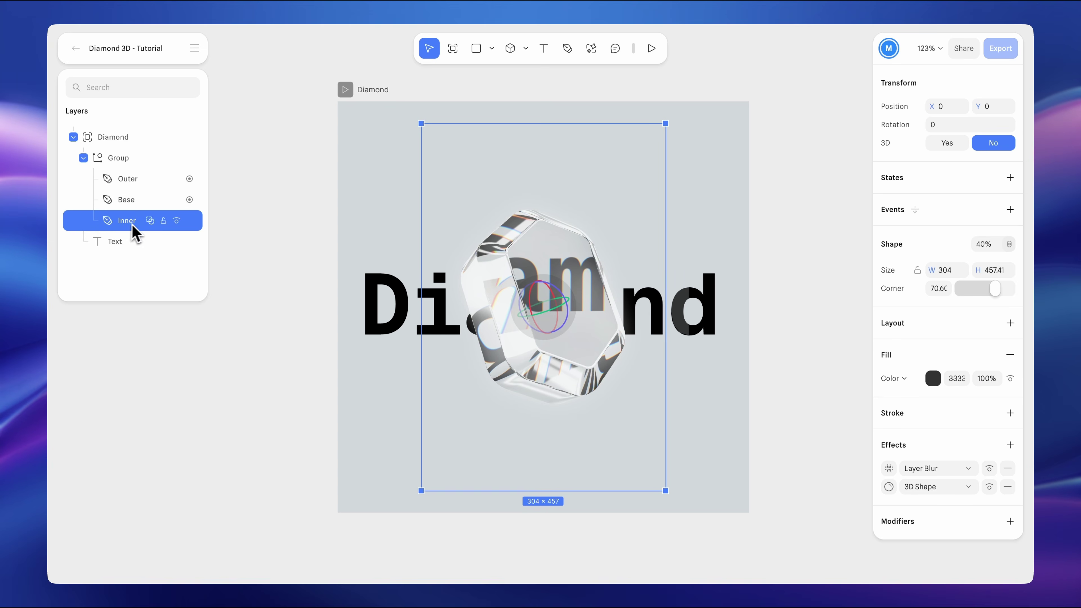
pyautogui.click(1010, 178)
pyautogui.click(888, 541)
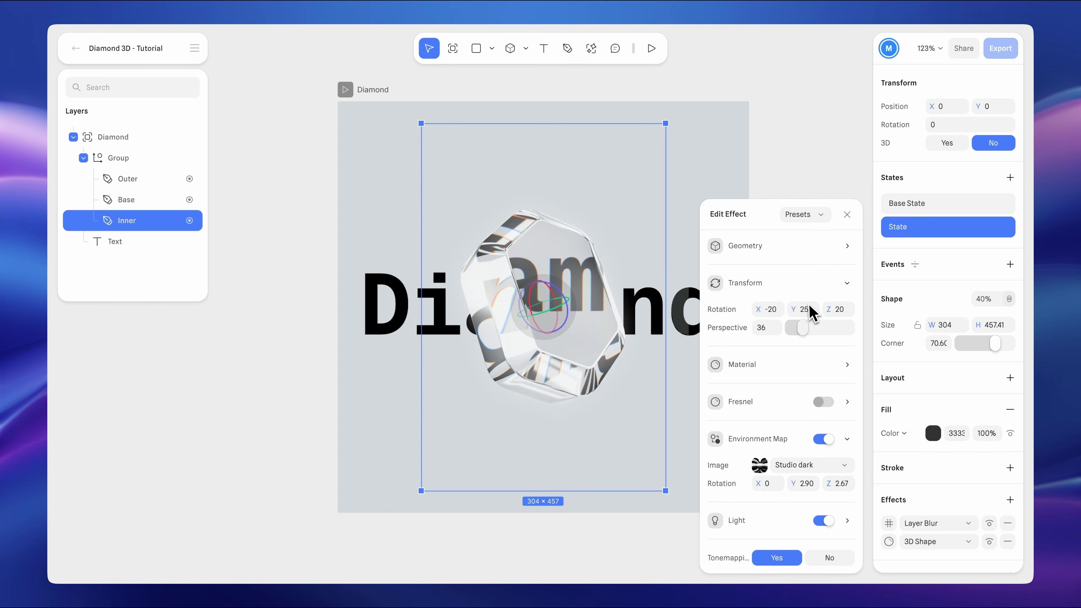
# - Paste the Start event onto Inner, targeting Inner and State, and delete the extra empty event
pyautogui.click(1010, 264)
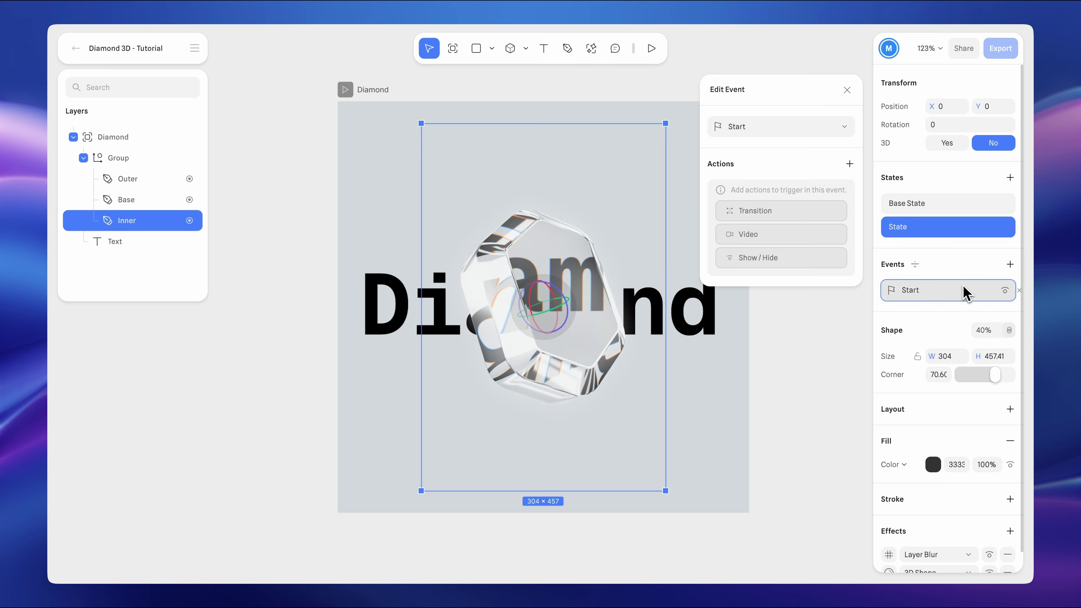
pyautogui.rightClick(963, 290)
pyautogui.click(929, 352)
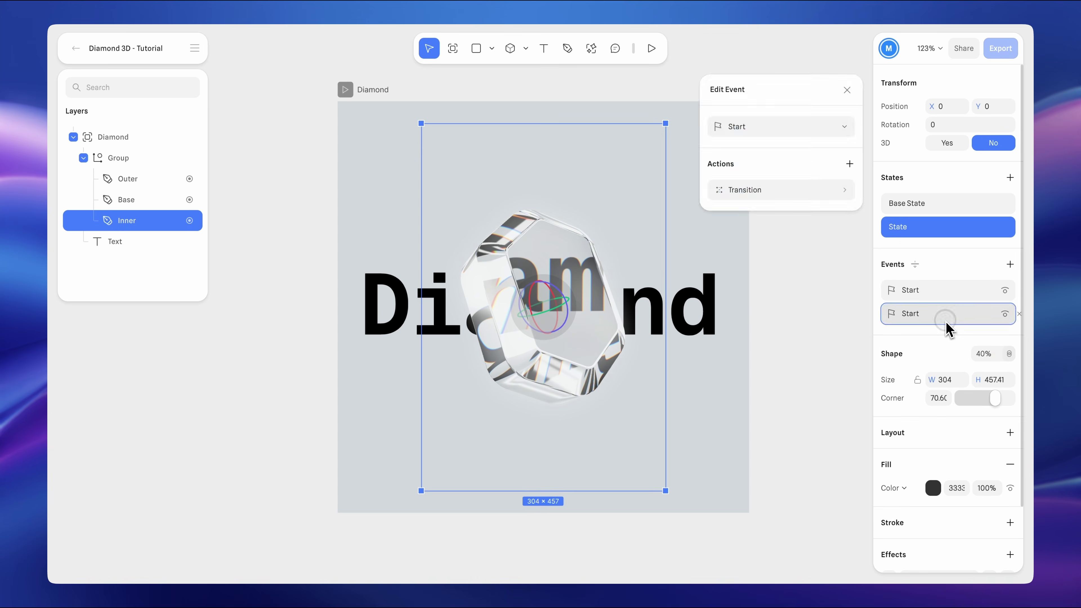
pyautogui.click(816, 191)
pyautogui.click(815, 216)
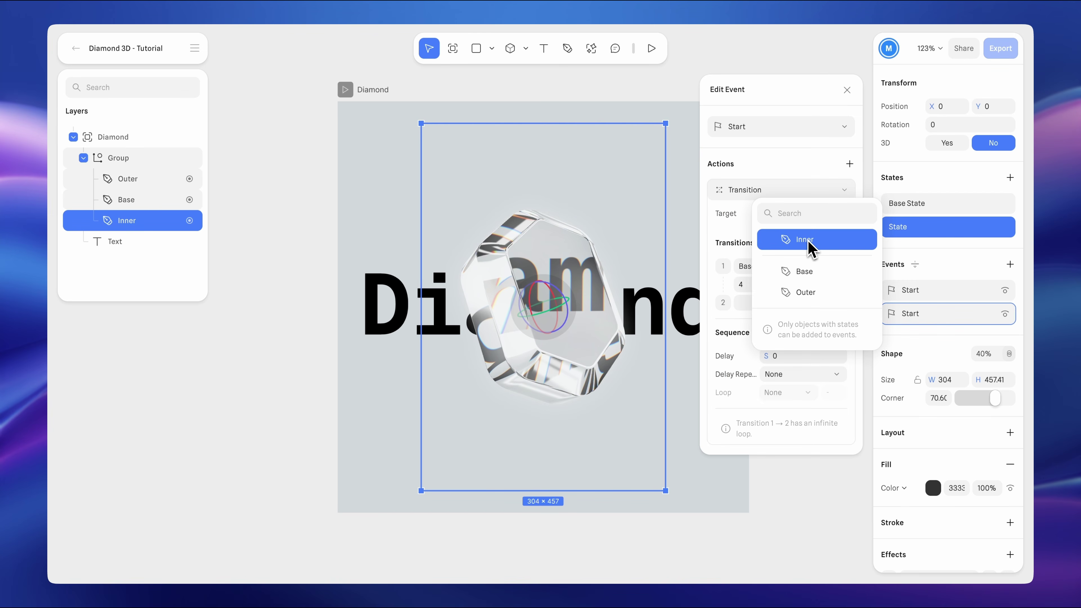
pyautogui.click(829, 246)
pyautogui.click(762, 303)
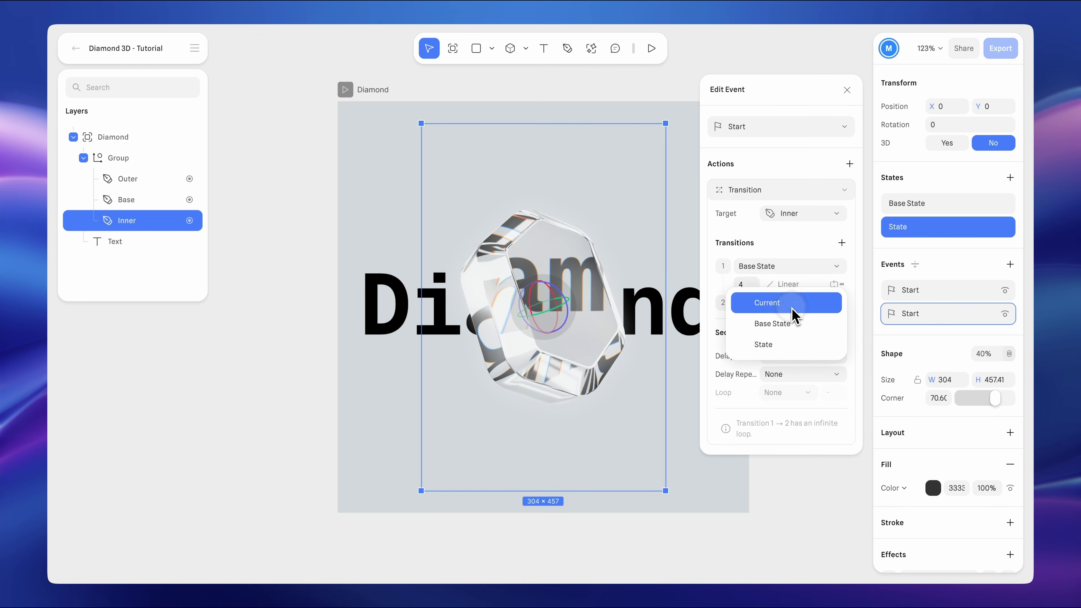
pyautogui.click(787, 343)
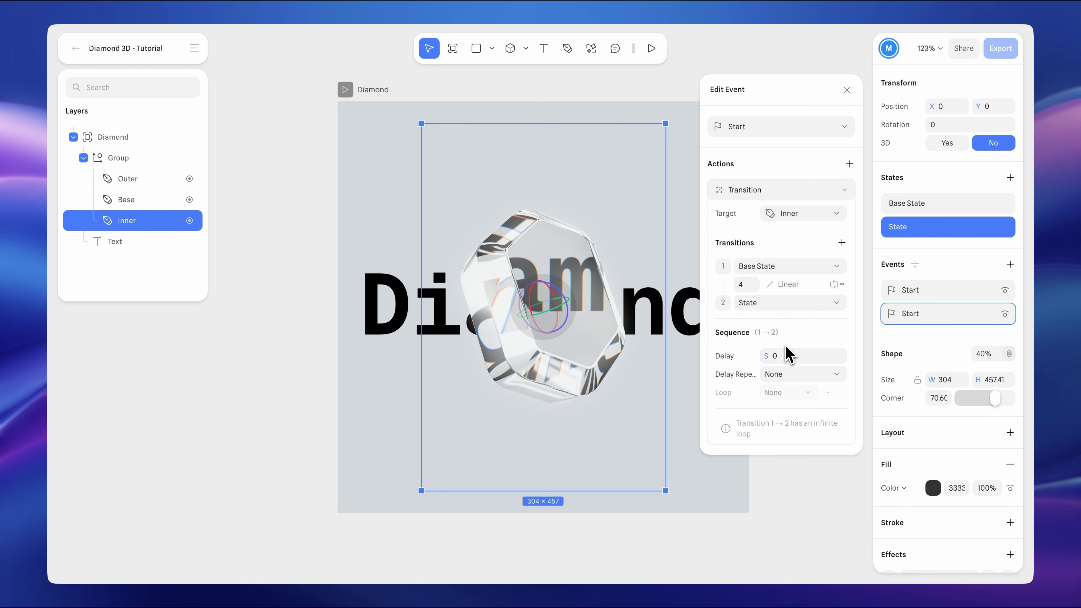
pyautogui.click(848, 90)
pyautogui.press('Delete')
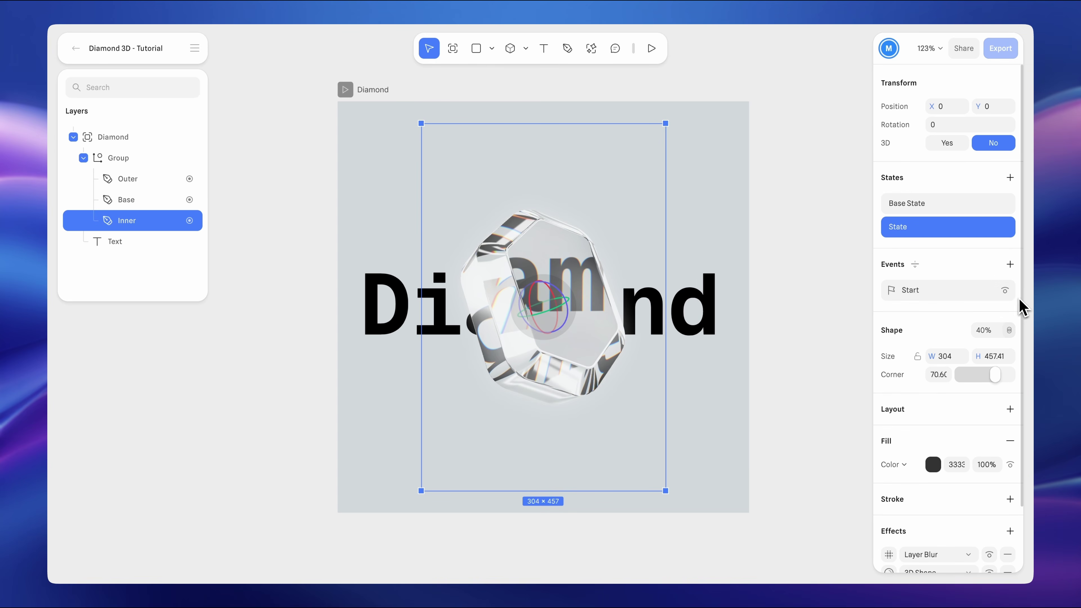
# - Play the diamond animation, then remix the file into 'Diamond 3D - Copy'
pyautogui.click(346, 91)
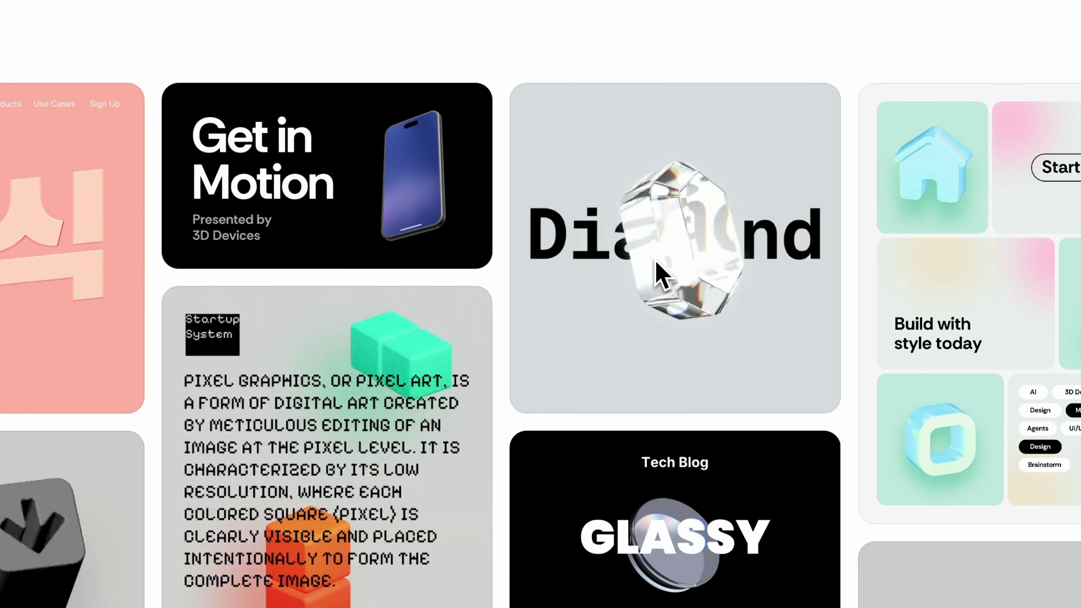
pyautogui.click(661, 274)
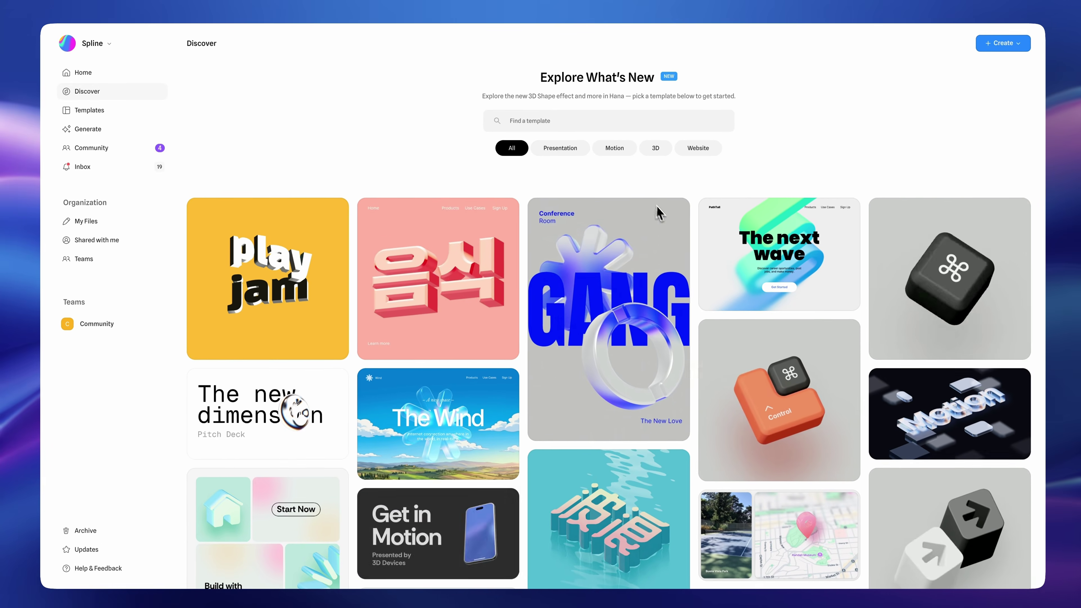
# - Scroll through the Discover gallery of community designs to reach the orange Control key scene
pyautogui.scroll(-15, 657, 341)
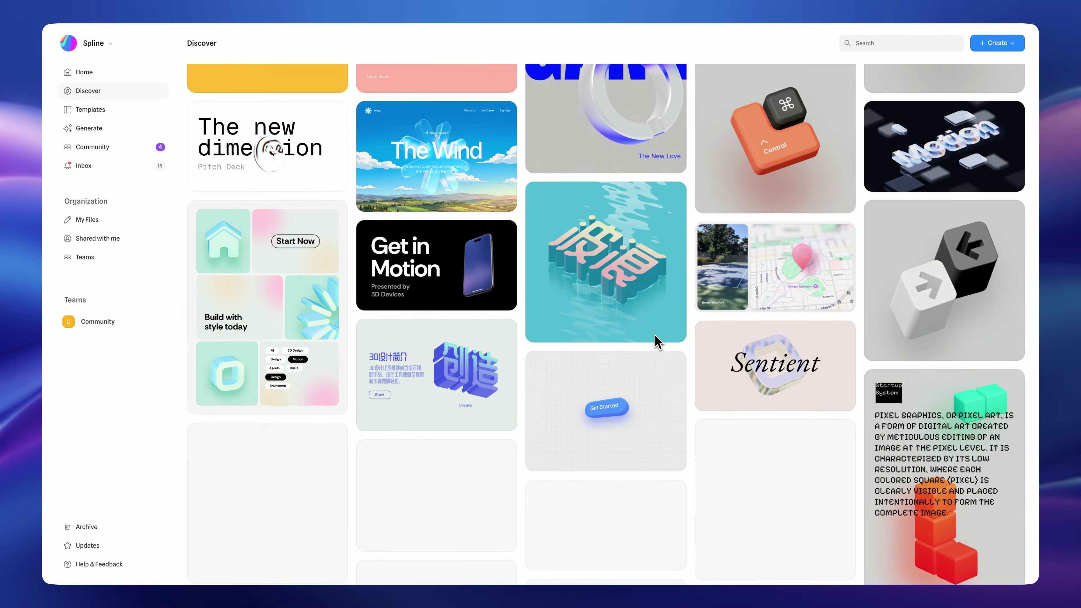
pyautogui.scroll(-20, 658, 341)
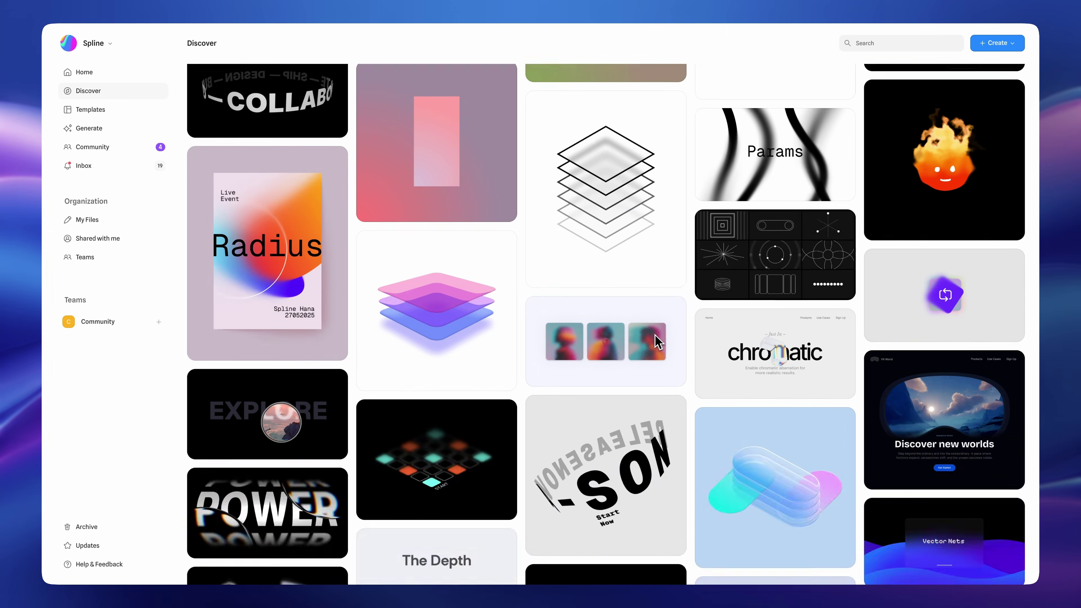
pyautogui.scroll(-15, 658, 341)
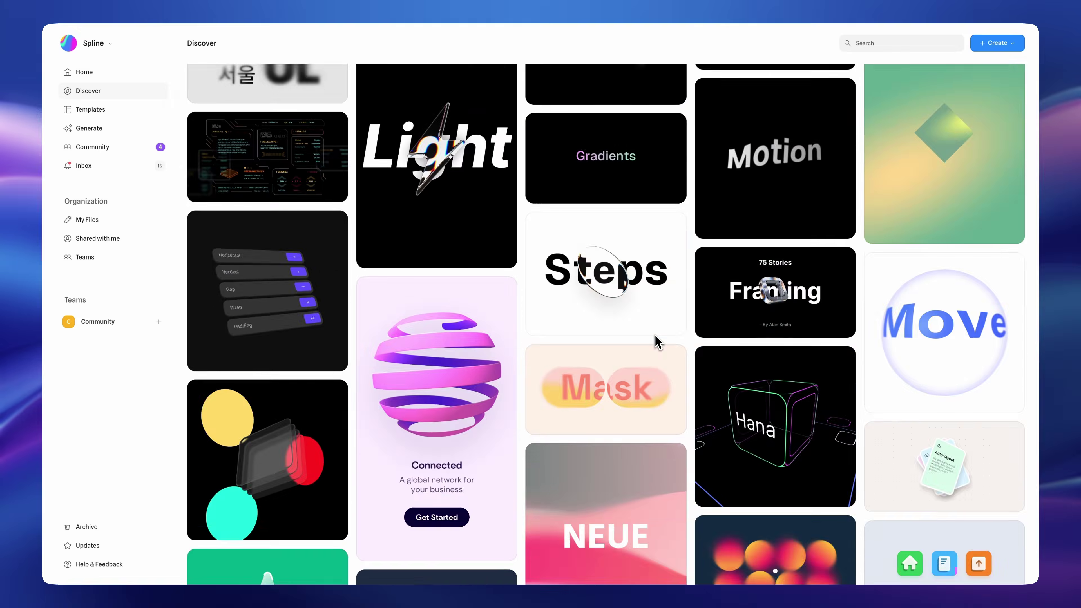
pyautogui.scroll(-15, 658, 342)
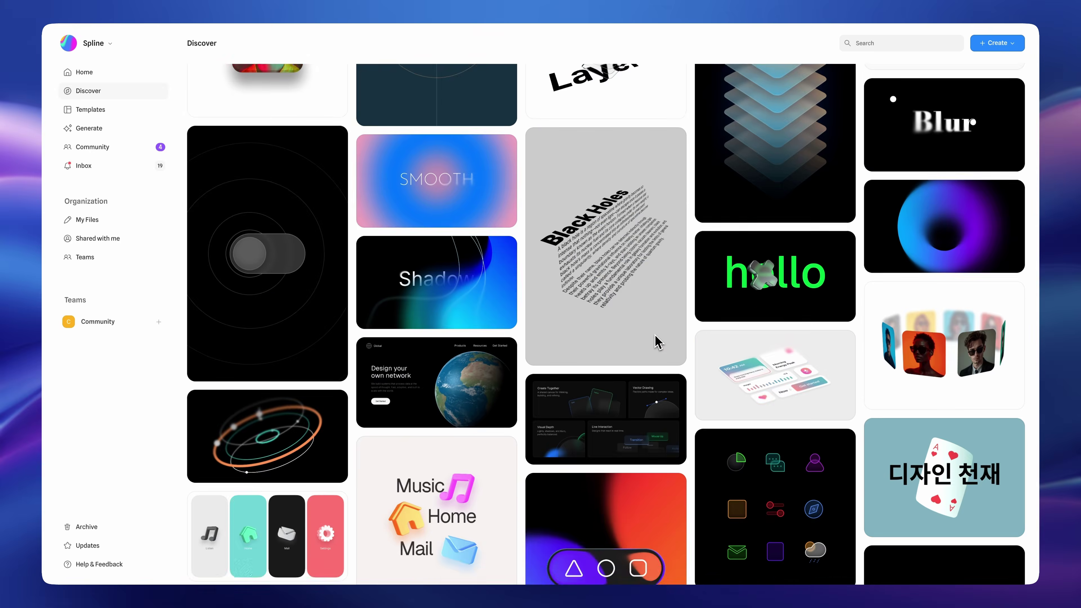
pyautogui.scroll(-10, 658, 342)
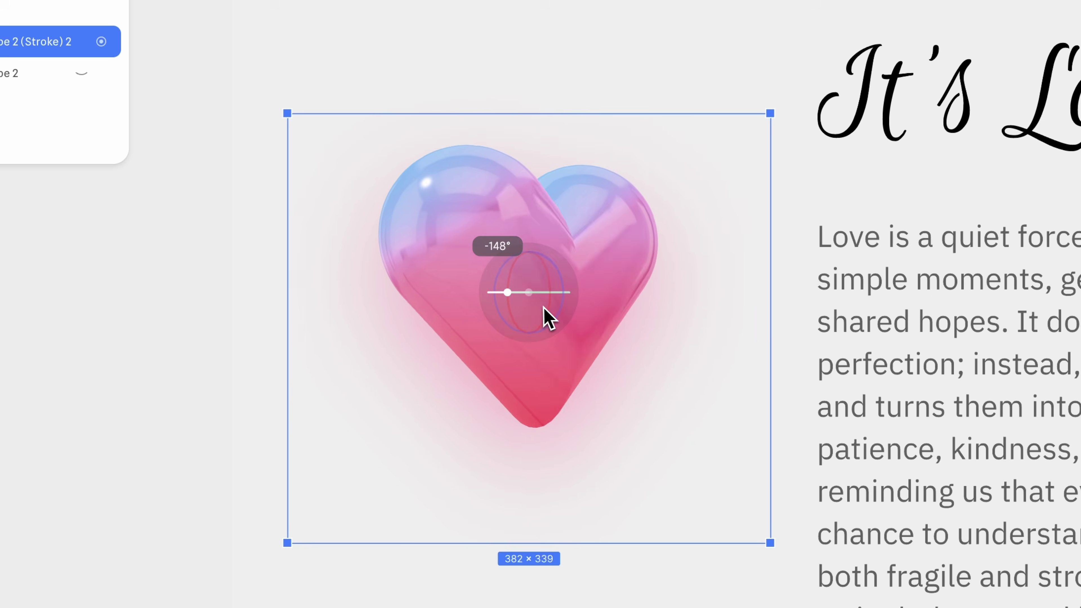
pyautogui.moveTo(545, 316); pyautogui.dragTo(530, 317)
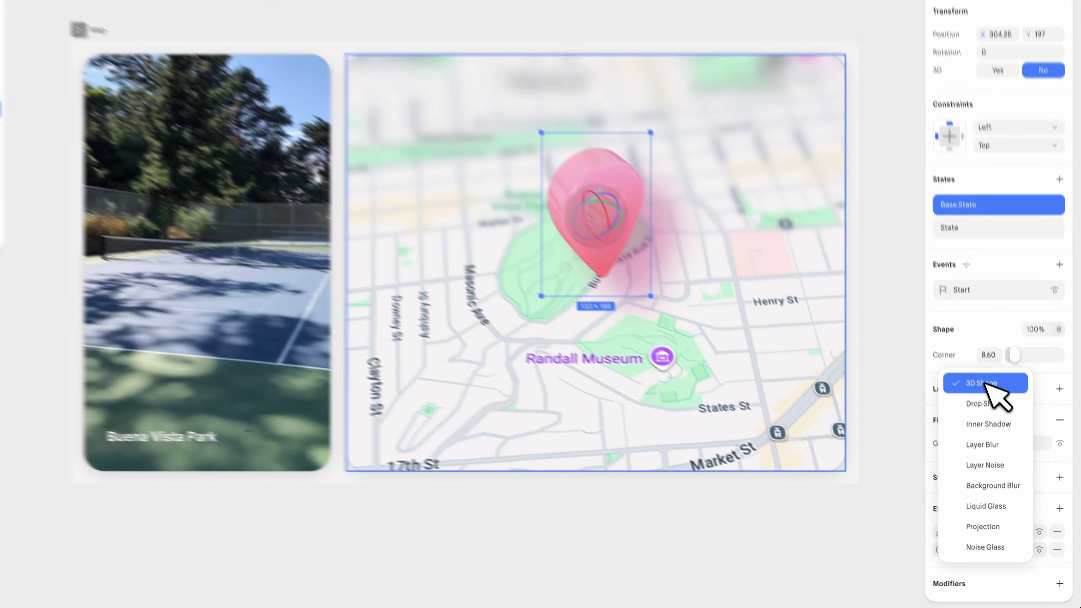
pyautogui.click(915, 233)
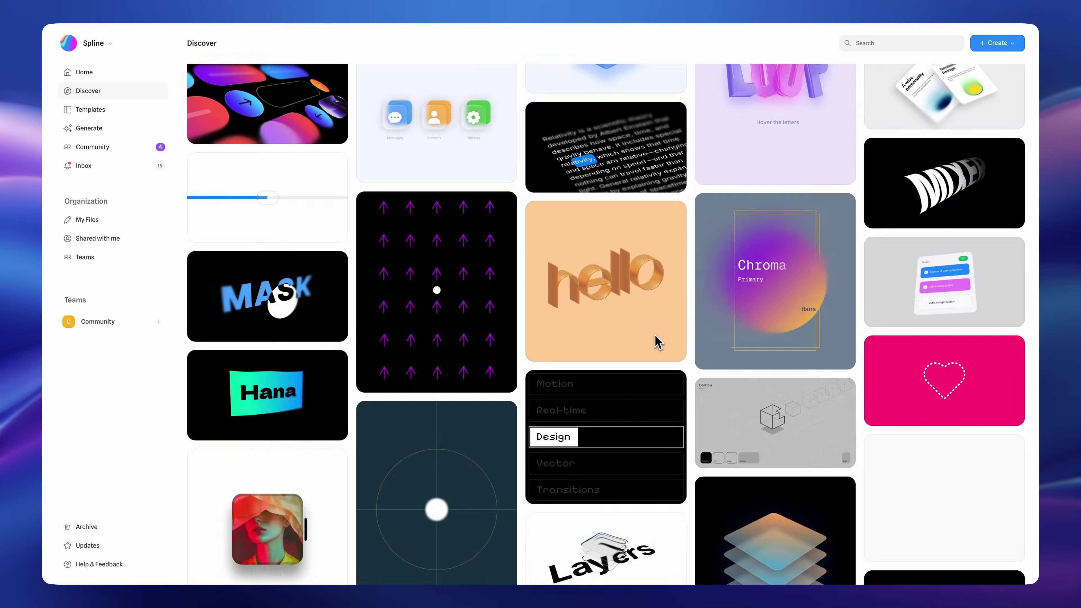
pyautogui.scroll(-15, 658, 341)
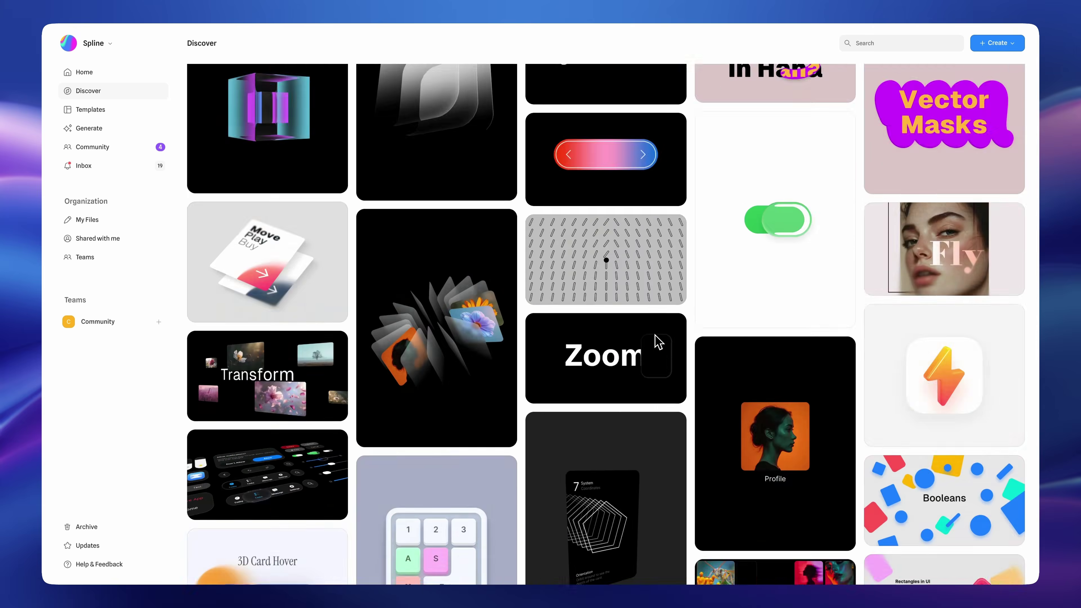